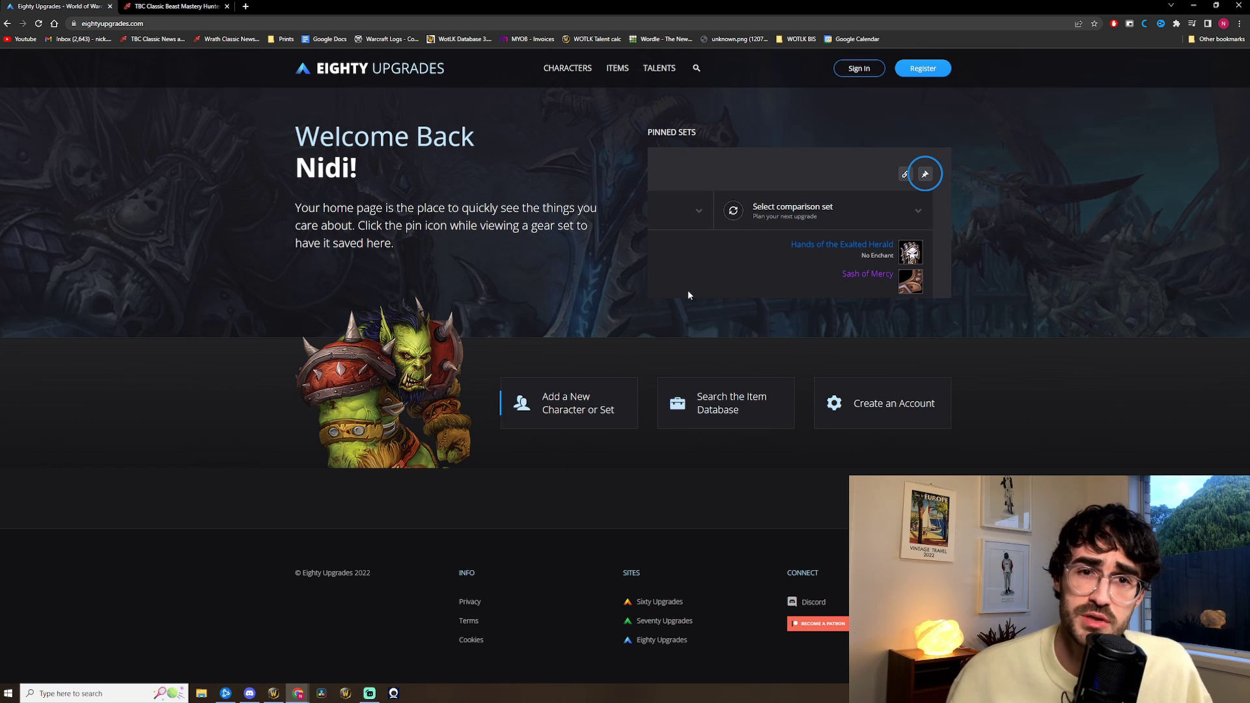
- Switch the browser to fullscreen on the Eighty Upgrades home page
key("F11")
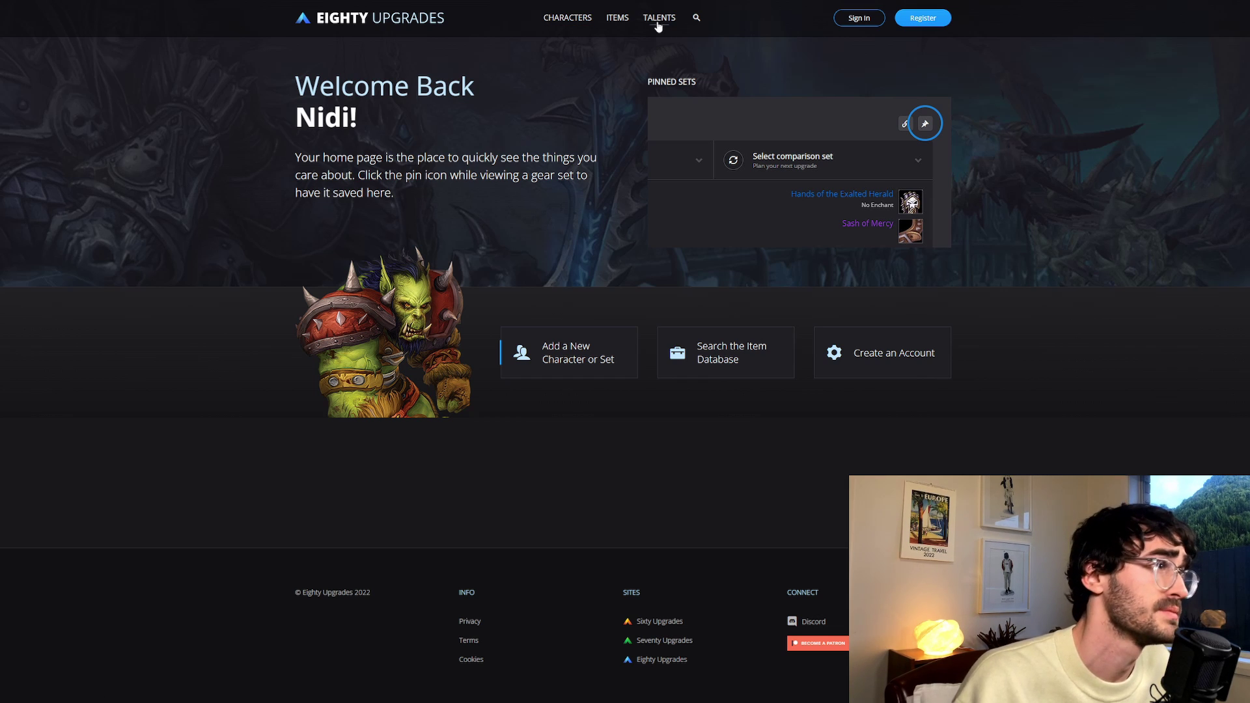
- From Characters, create a Human Warrior named 'Test'
left_click(575, 24)
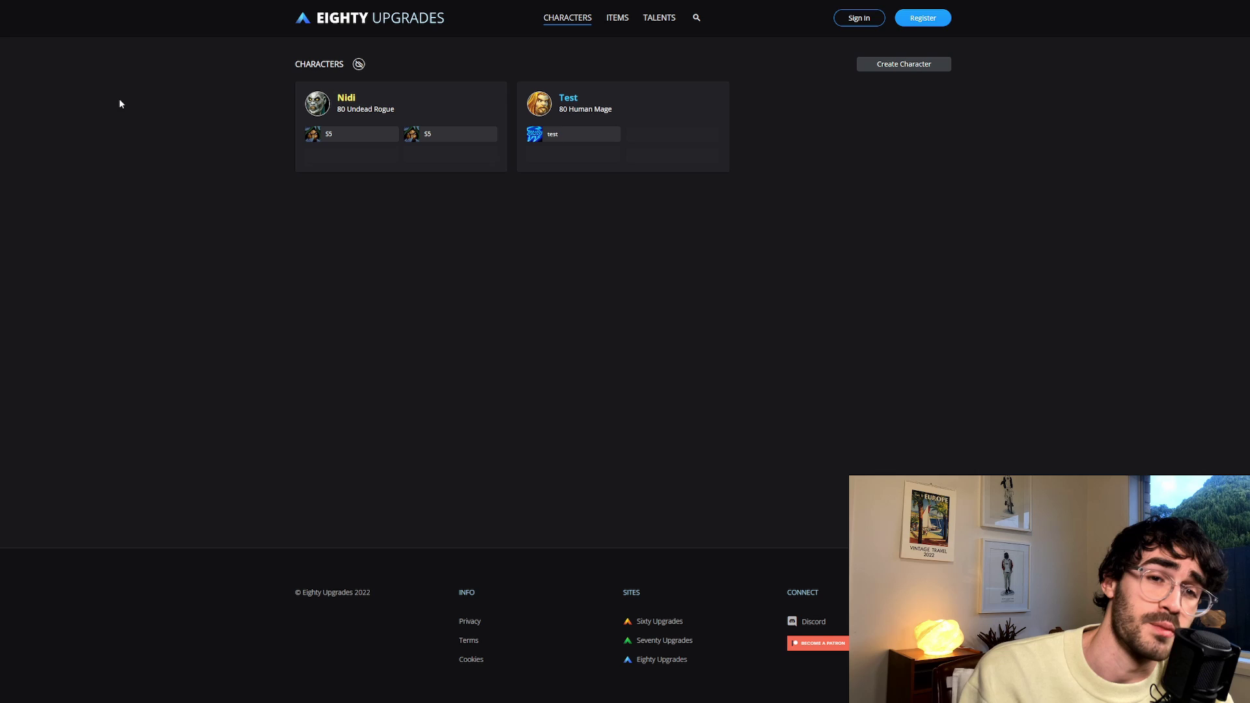
left_click(906, 63)
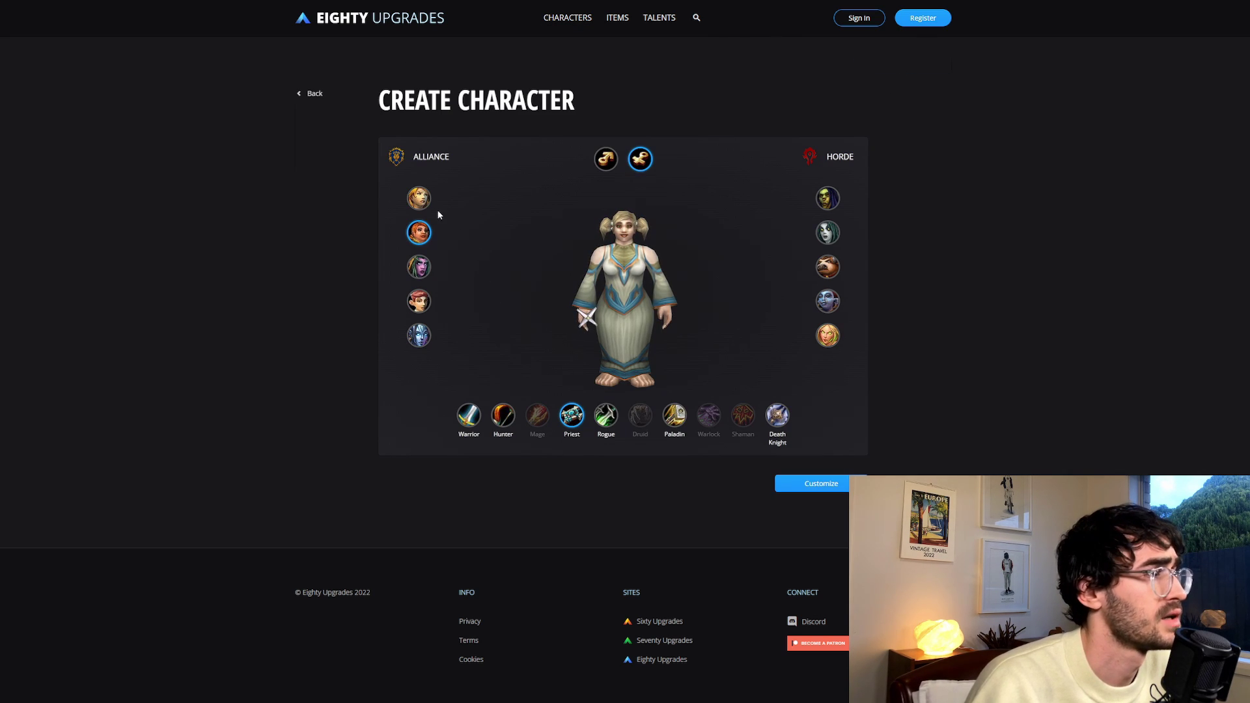
left_click(419, 200)
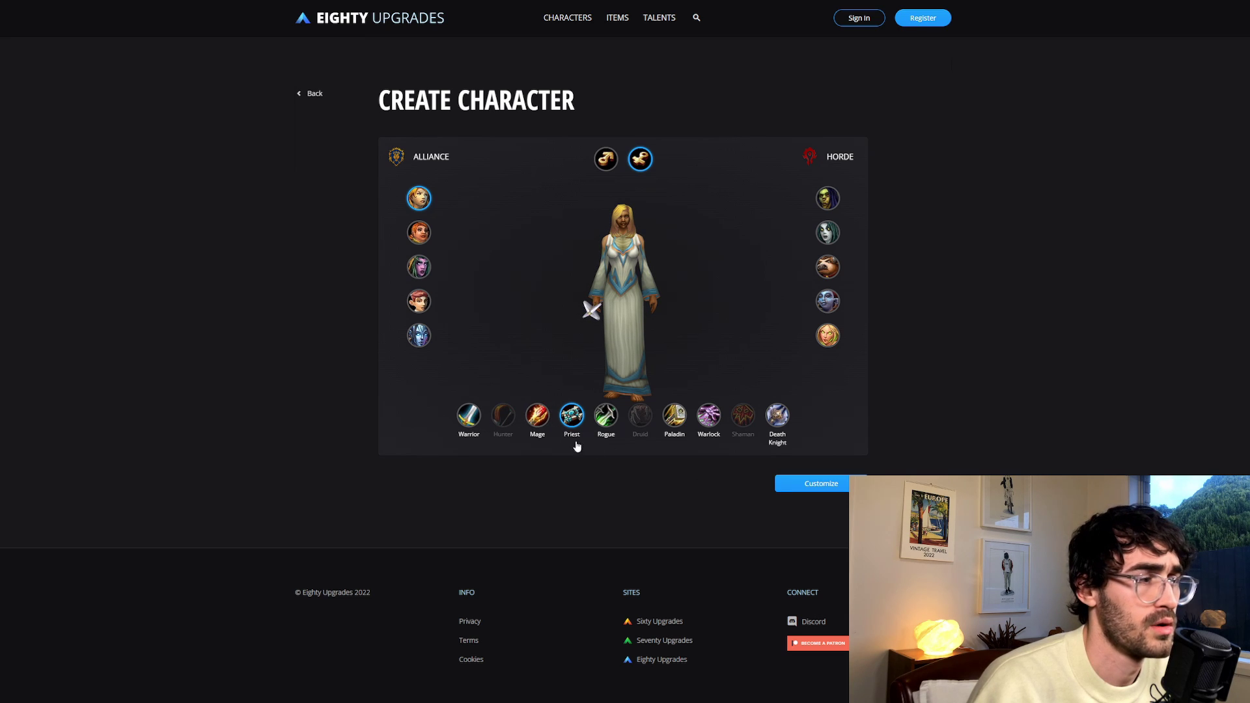
left_click(469, 416)
left_click(807, 483)
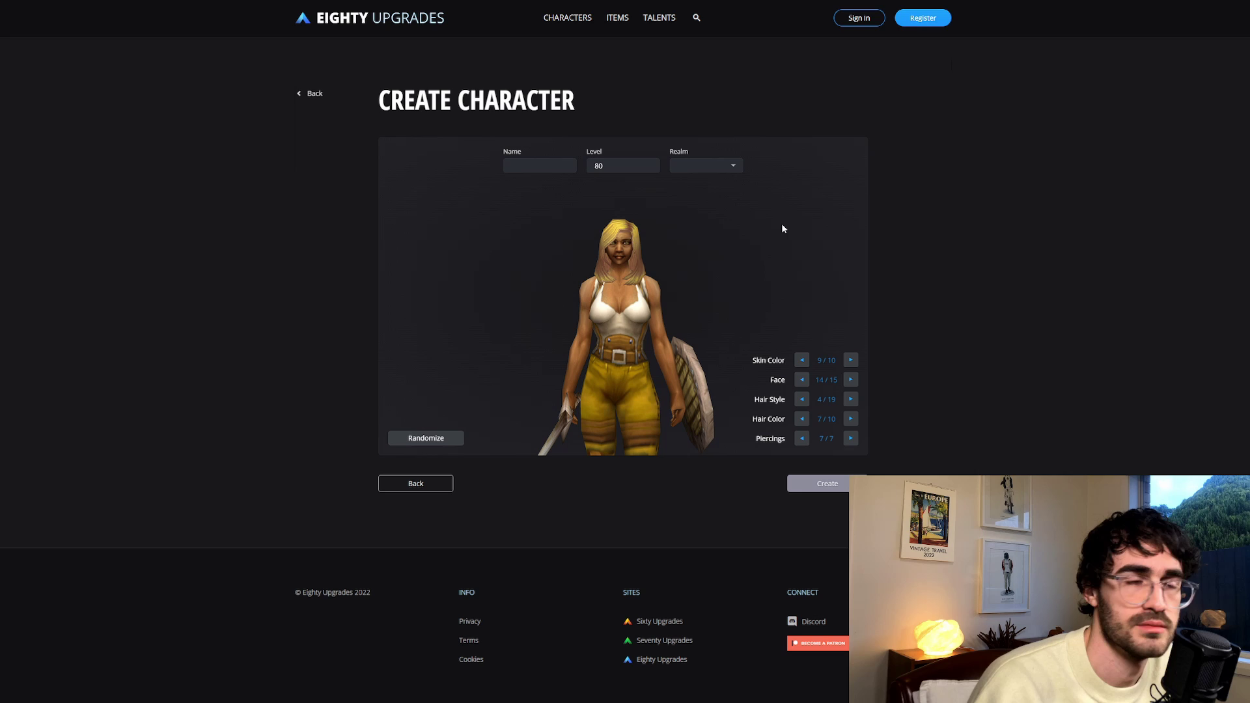
left_click(539, 166)
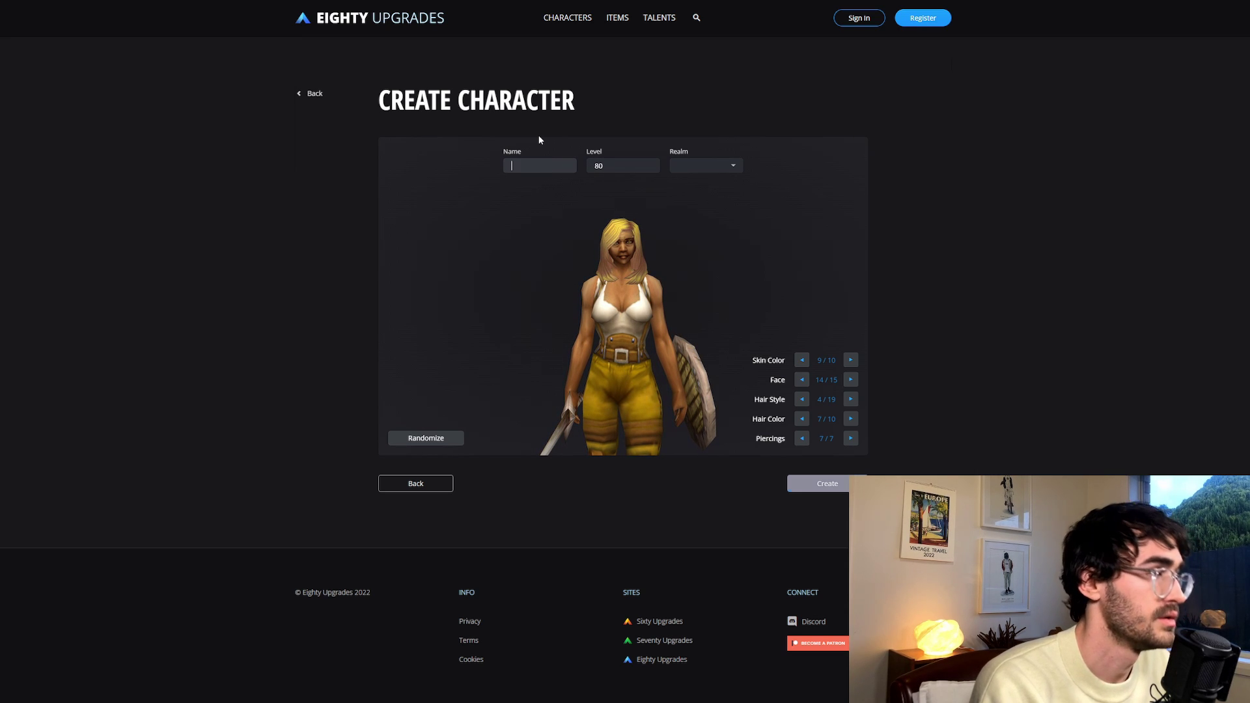
type("Test")
left_click(807, 483)
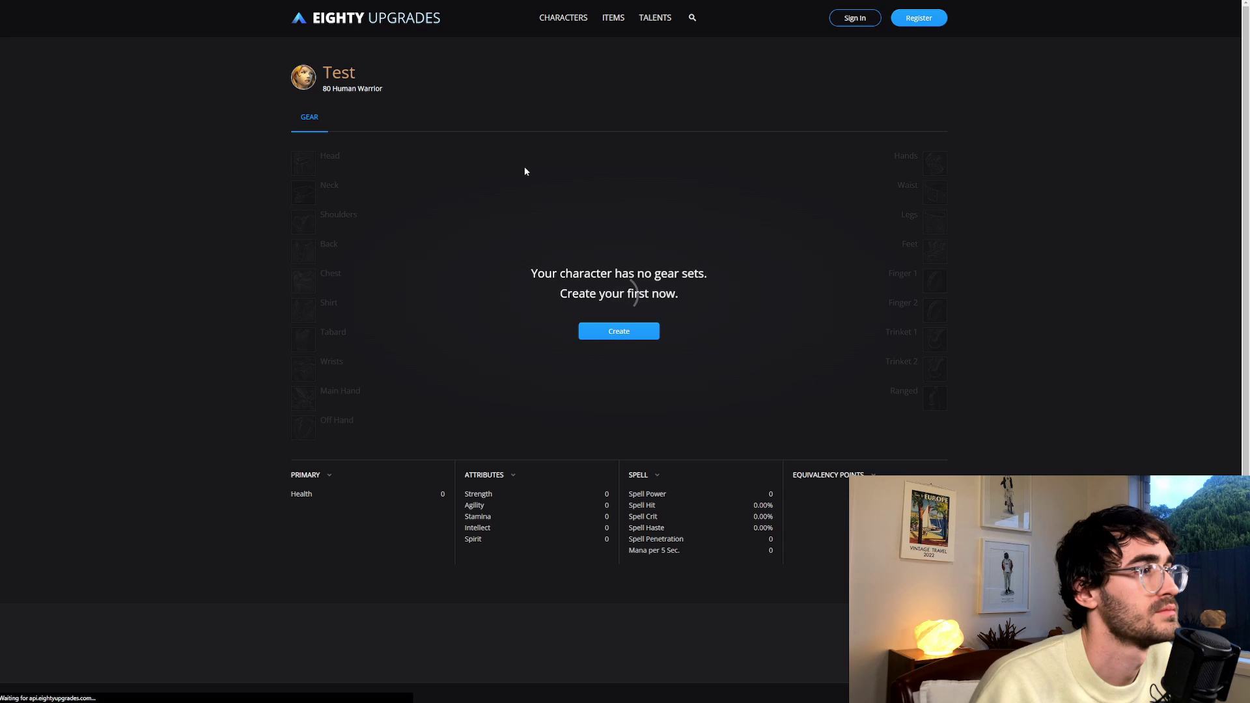
- Start a new gear set named 'Youtube' for Arms, Phase 1 (Naxxramas / Season 5)
left_click(600, 332)
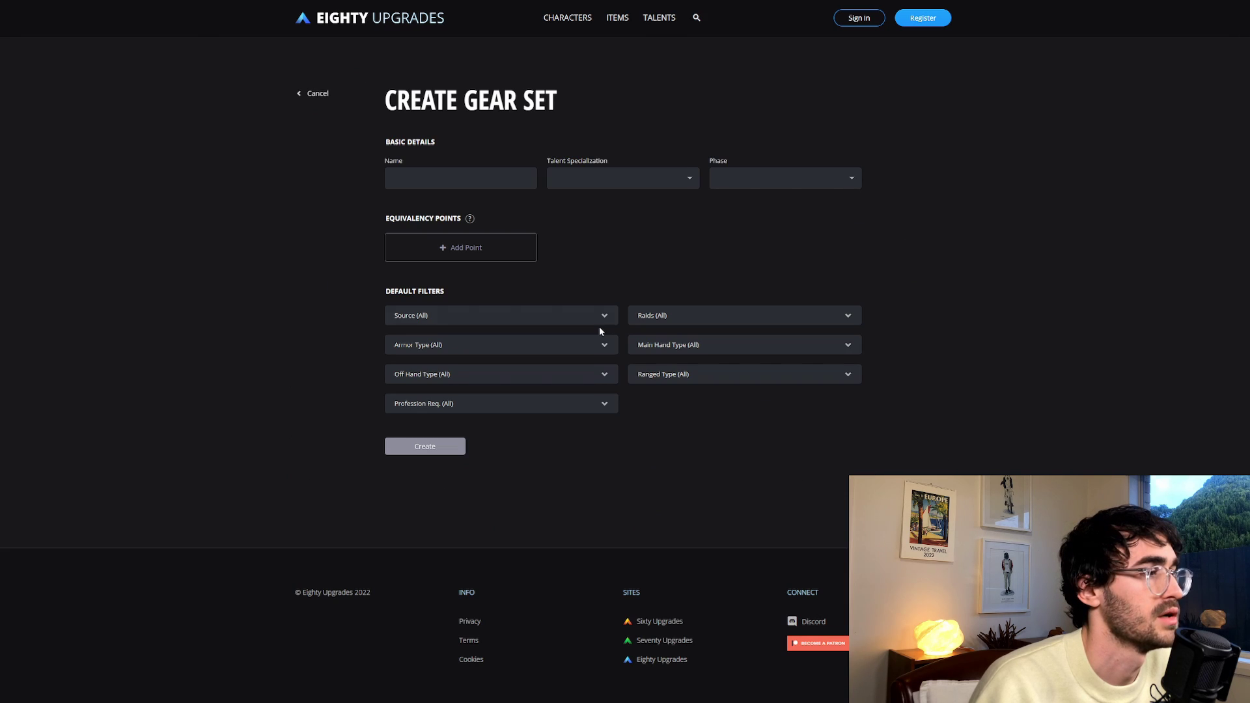
left_click(448, 178)
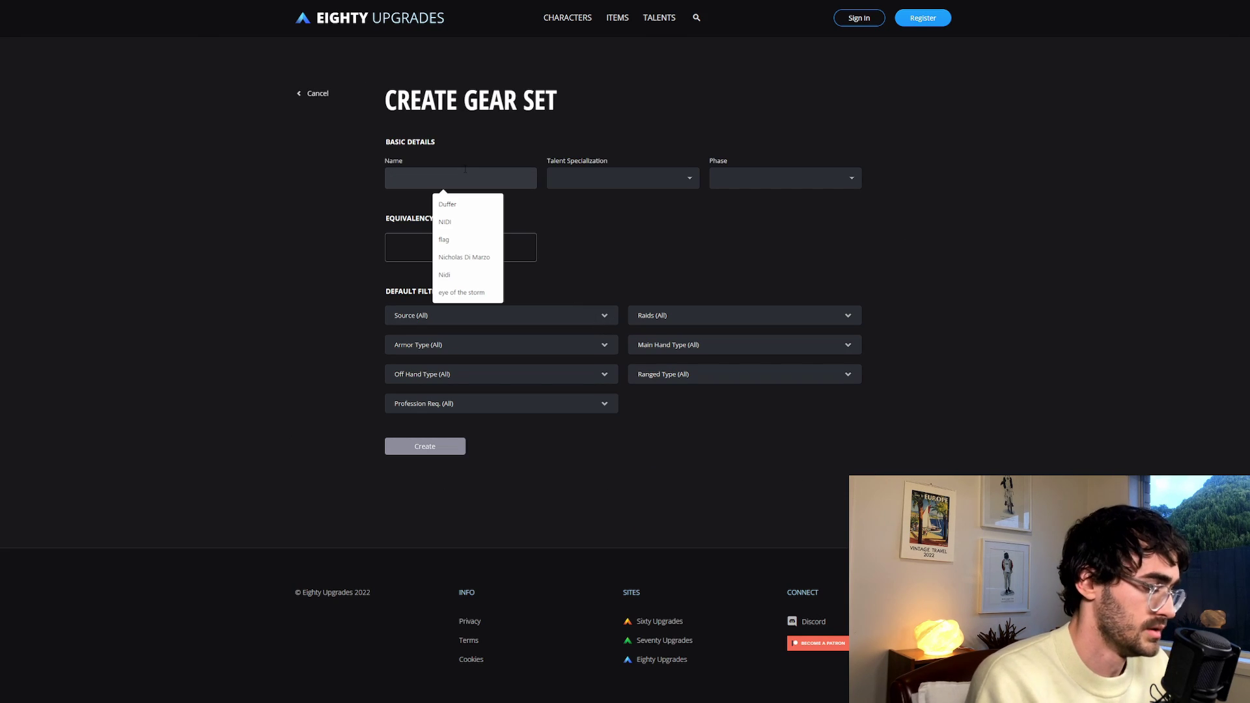
type("Youtube")
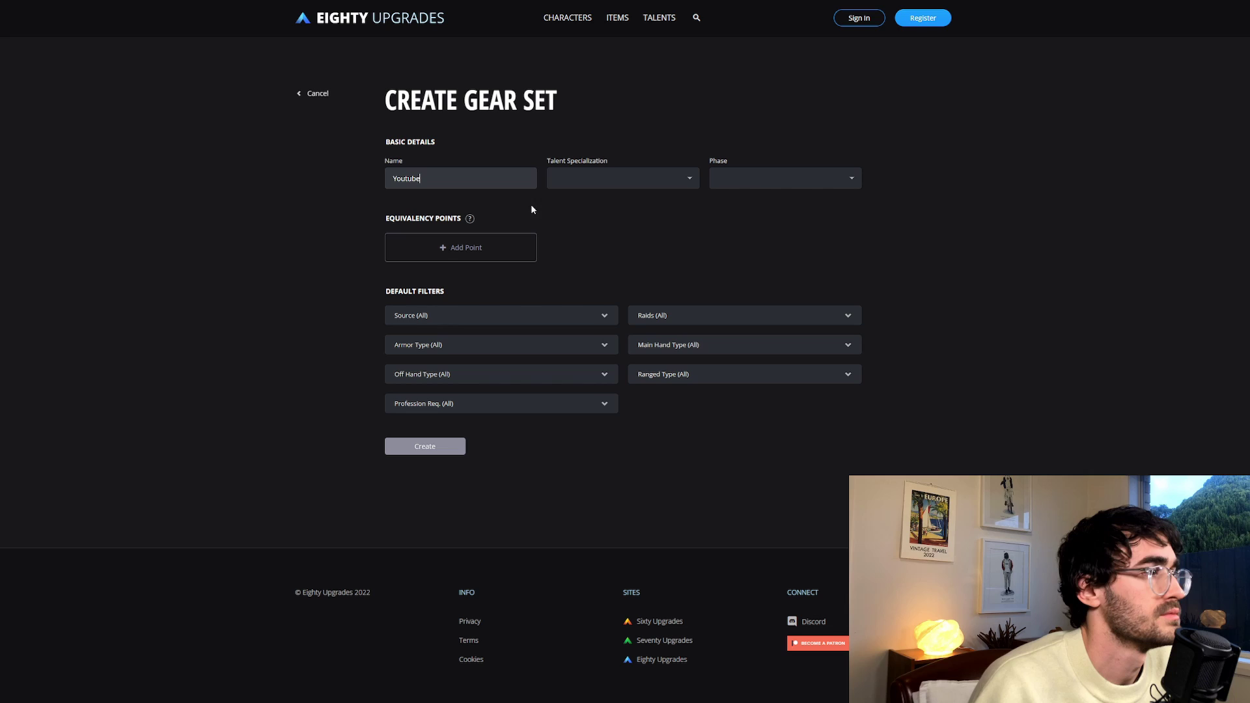
left_click(631, 180)
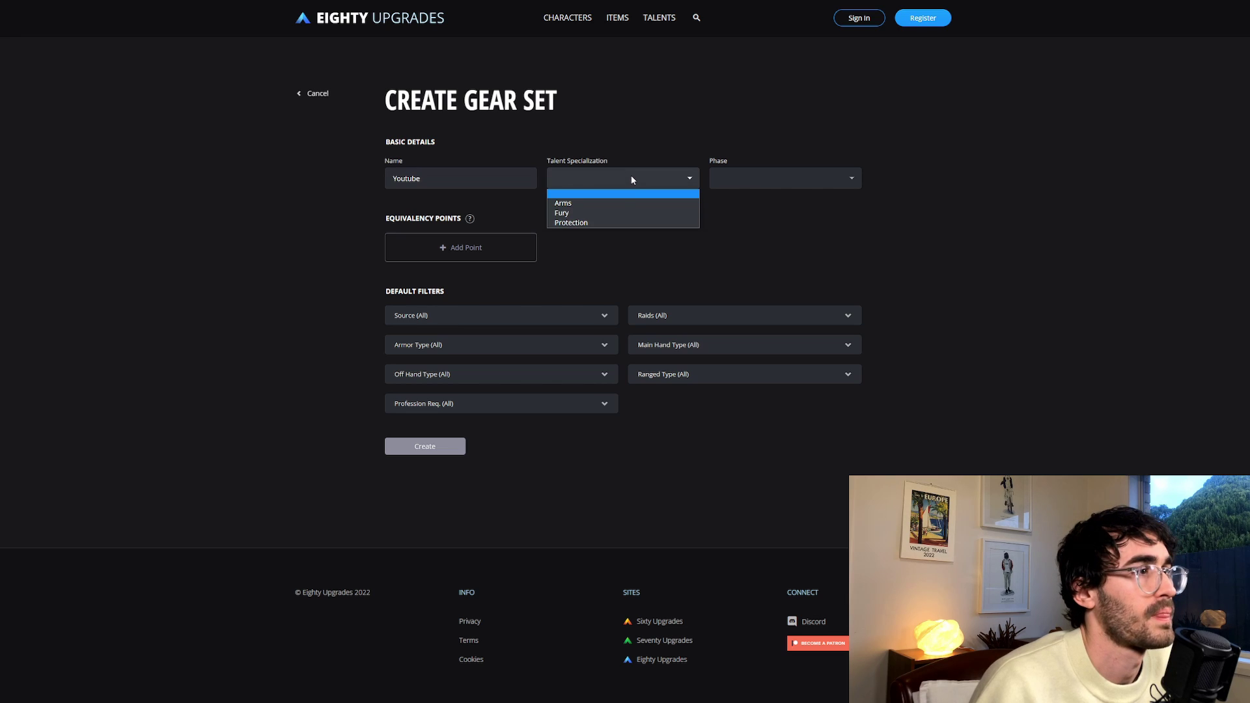
left_click(597, 203)
left_click(771, 177)
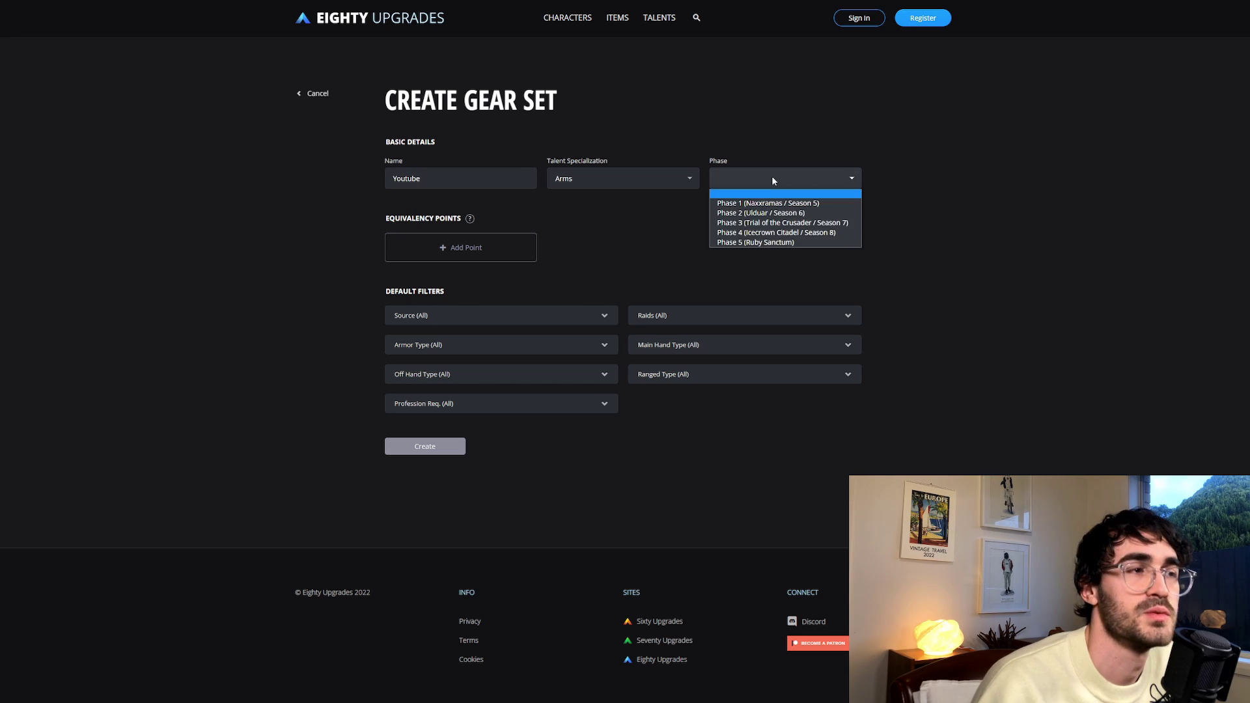
left_click(749, 197)
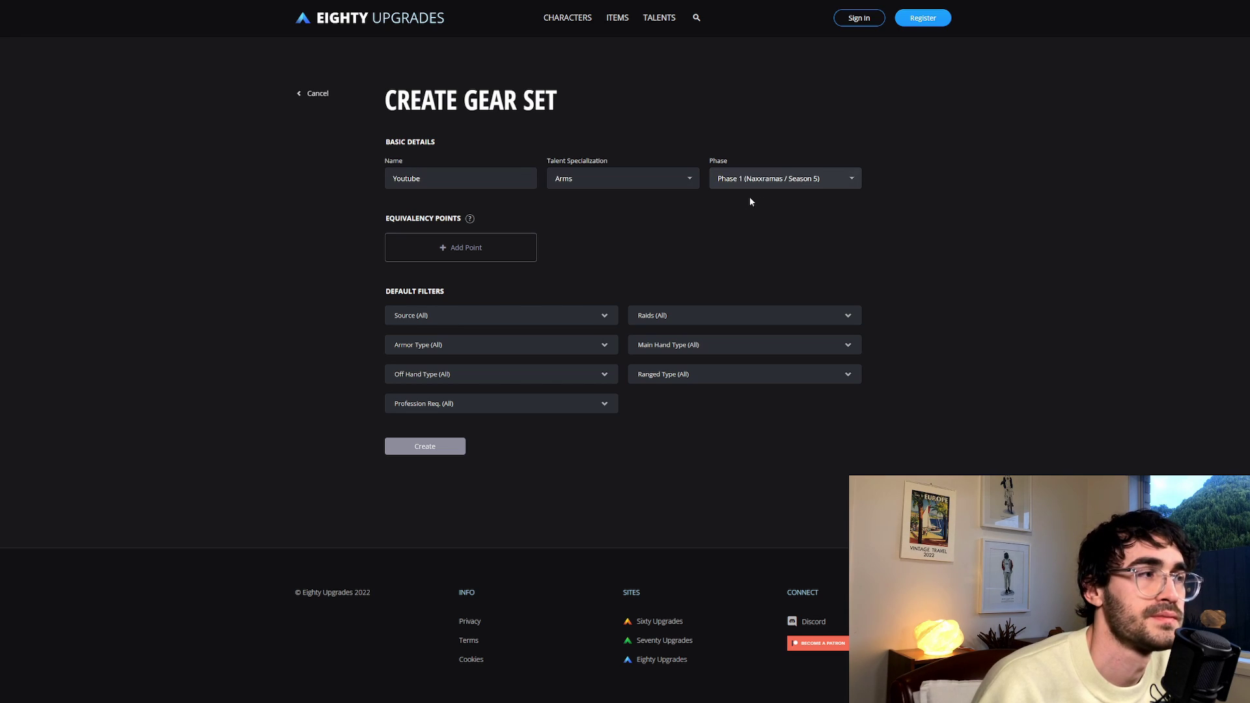
- Add an Arms preset equivalency point and create the set
left_click(466, 253)
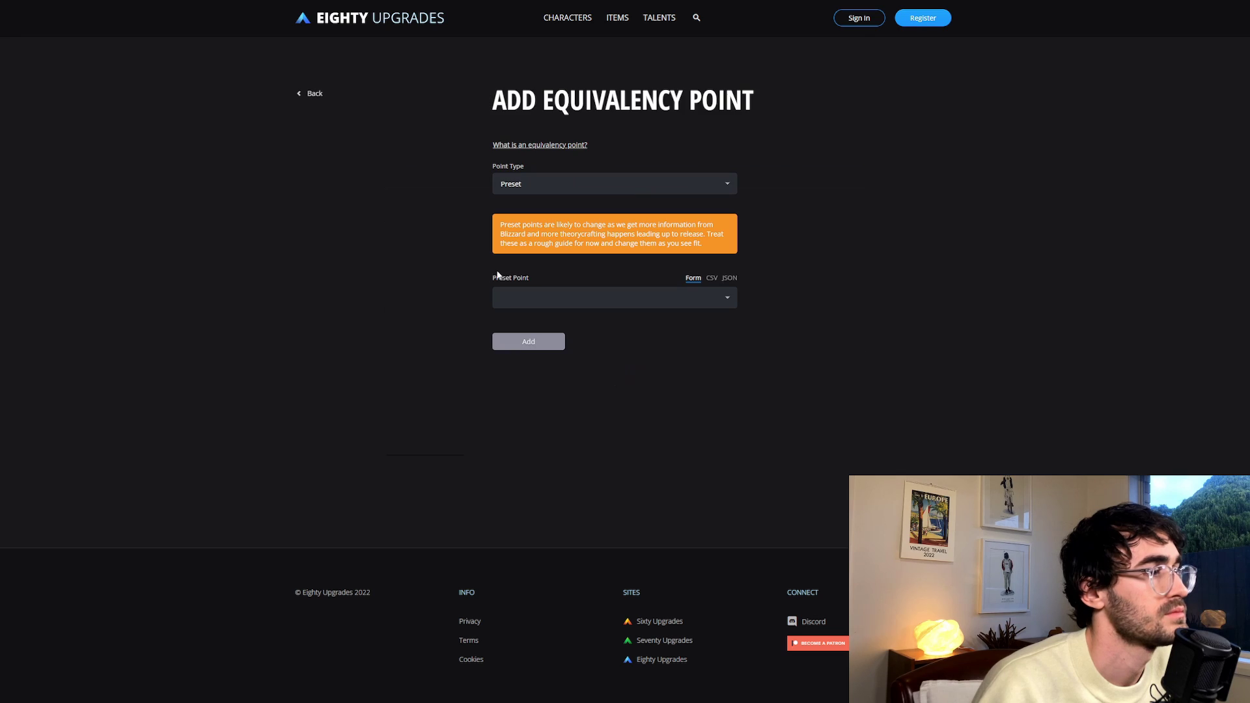
left_click(596, 179)
left_click(603, 179)
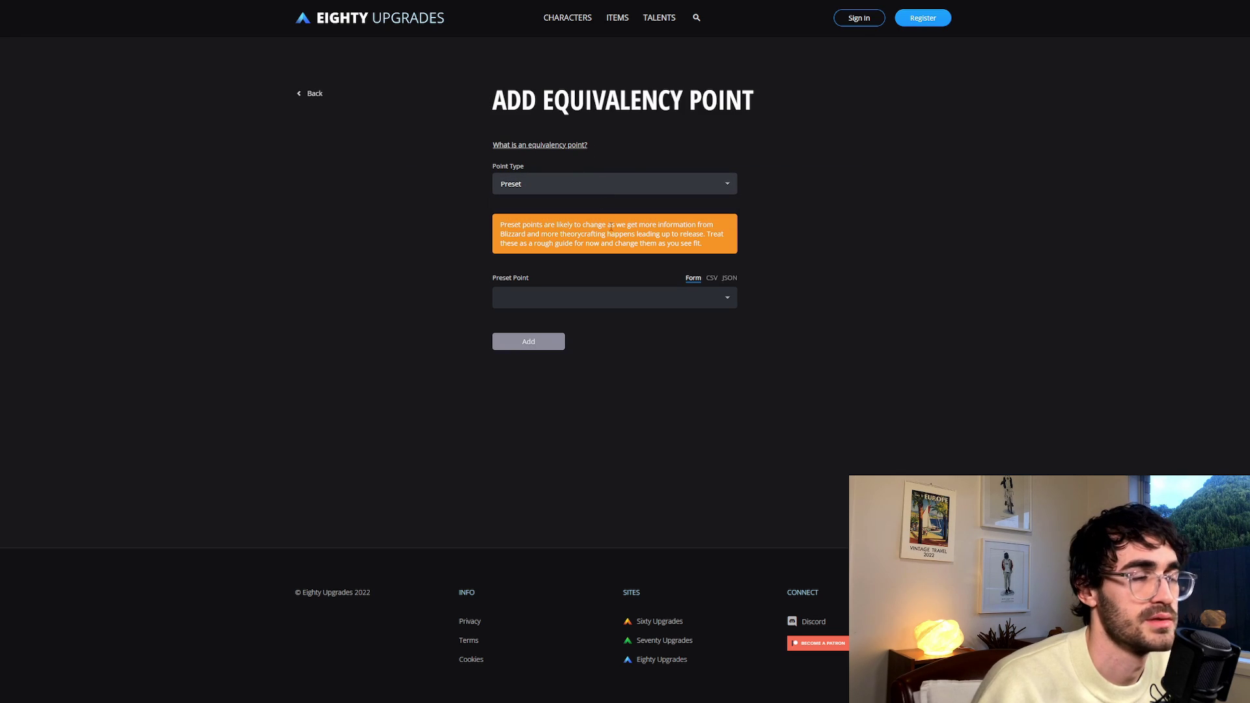
left_click(602, 297)
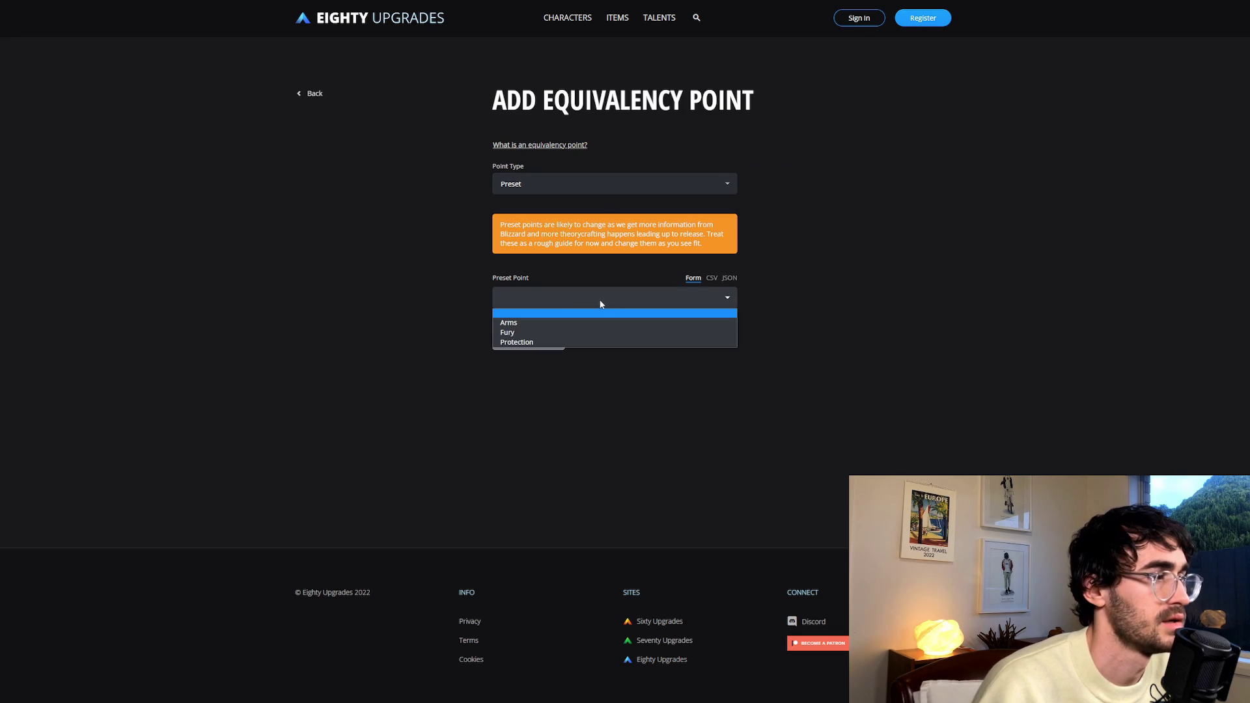
left_click(556, 311)
left_click(657, 300)
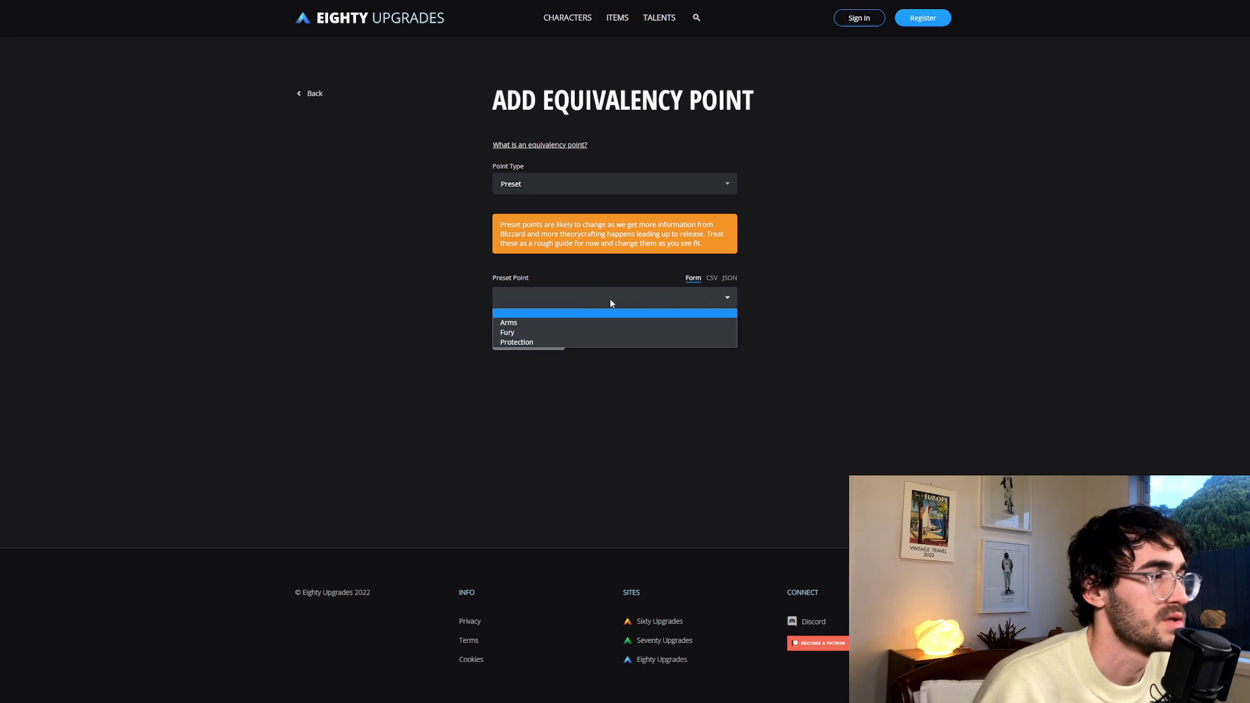
left_click(521, 324)
scroll(815, 440, "down", 4)
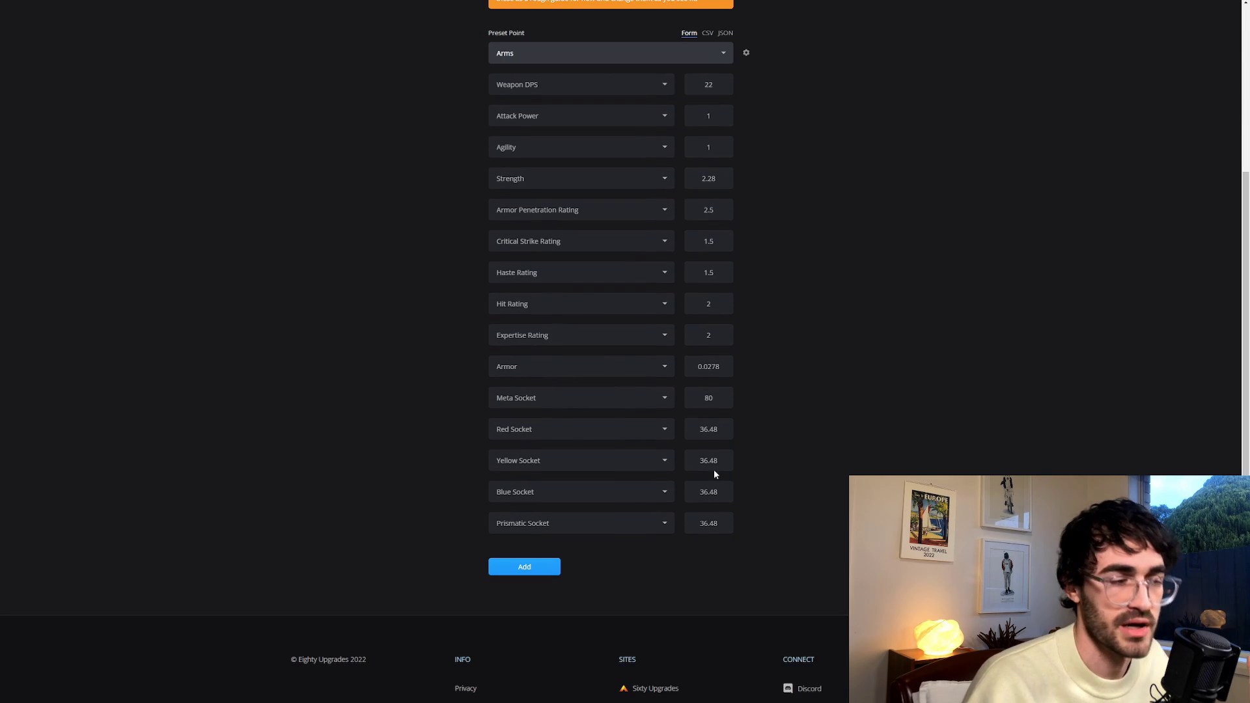
left_click(536, 570)
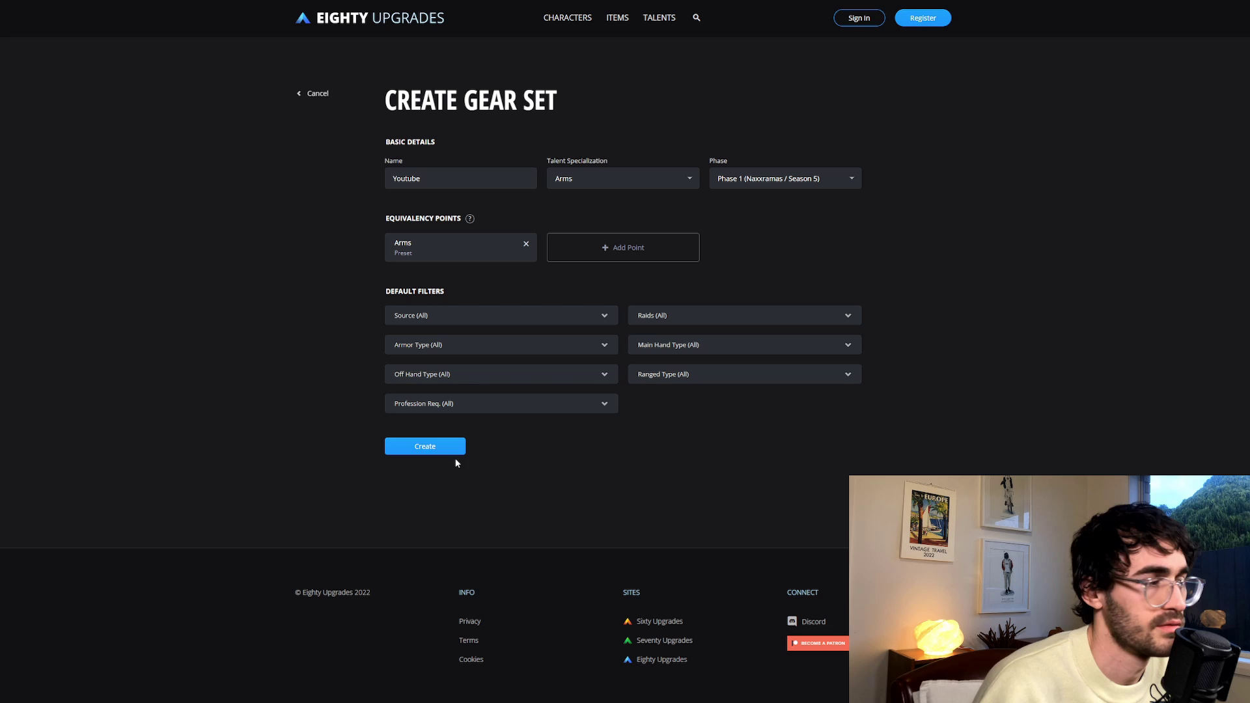
left_click(420, 455)
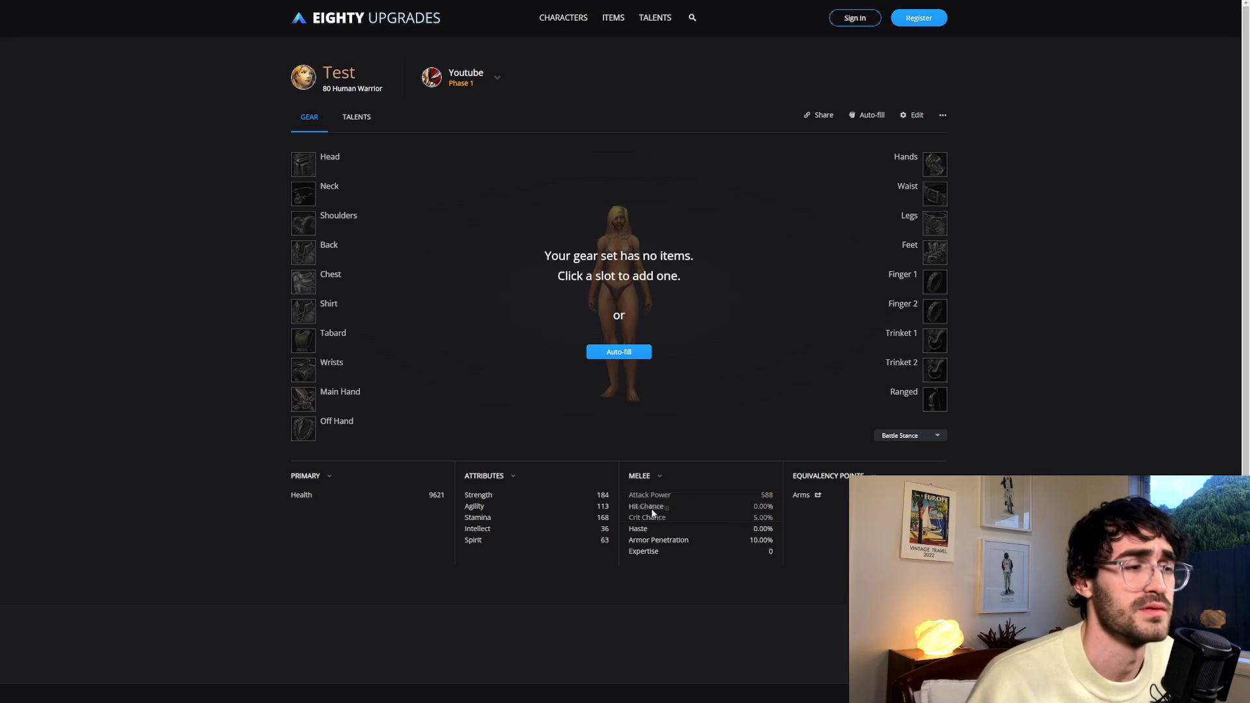
- Equip Valorous Dreadnaught Helmet and Valorous Dreadnaught Shoulderplates
left_click(305, 169)
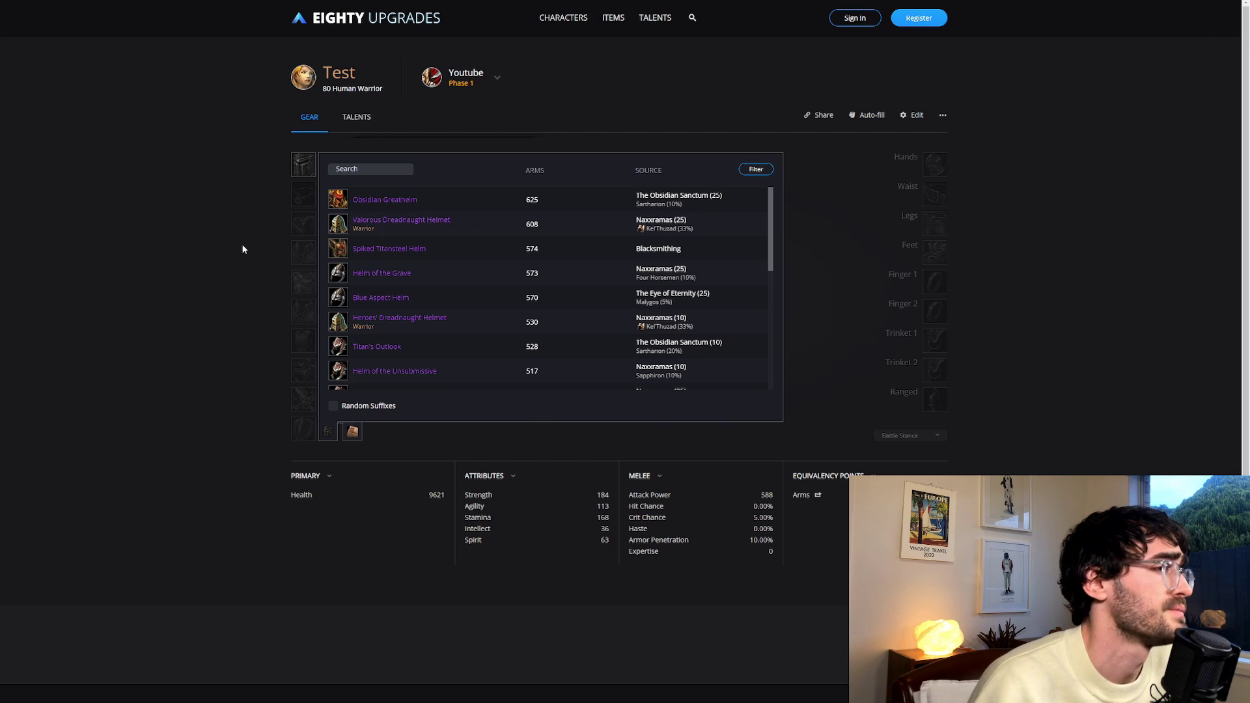
left_click(420, 229)
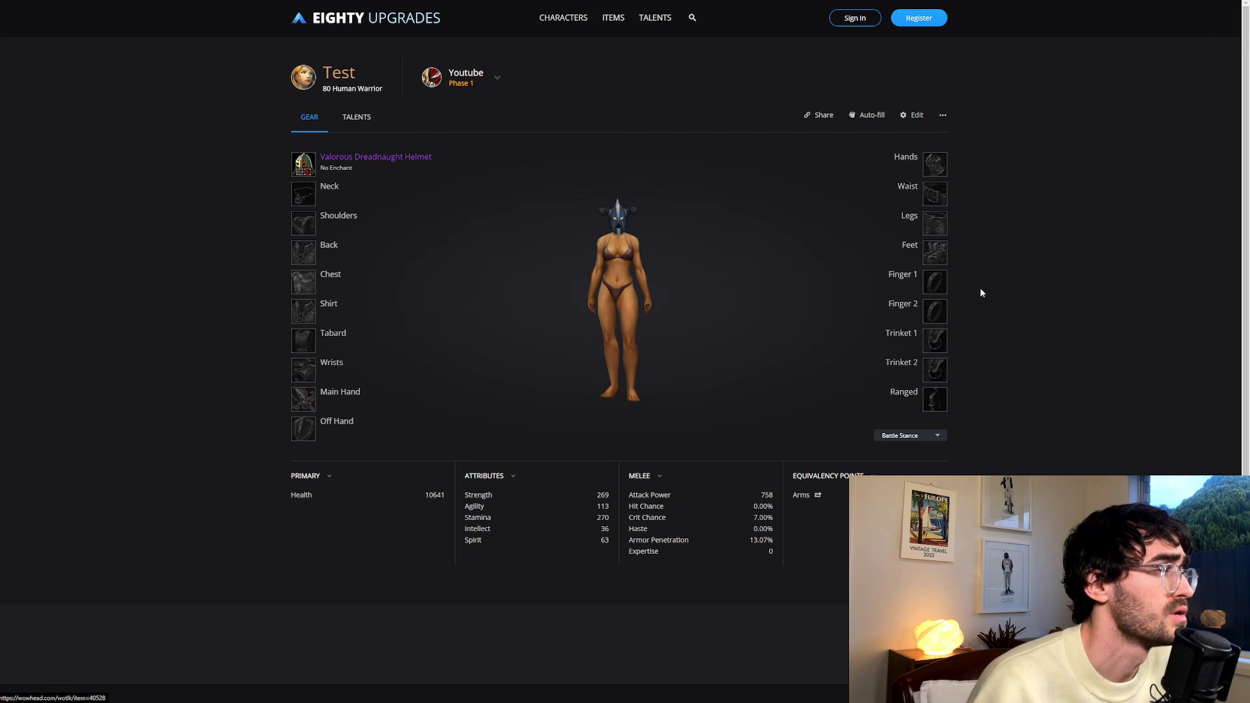
left_click(303, 221)
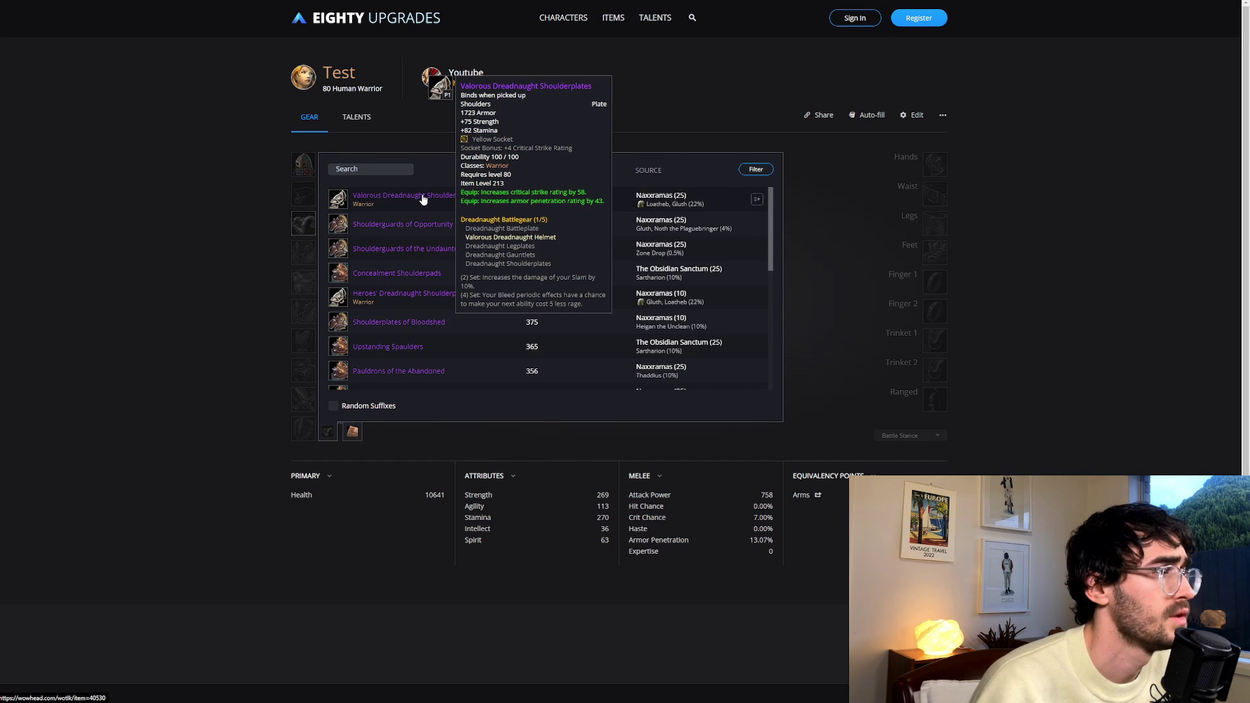
left_click(421, 197)
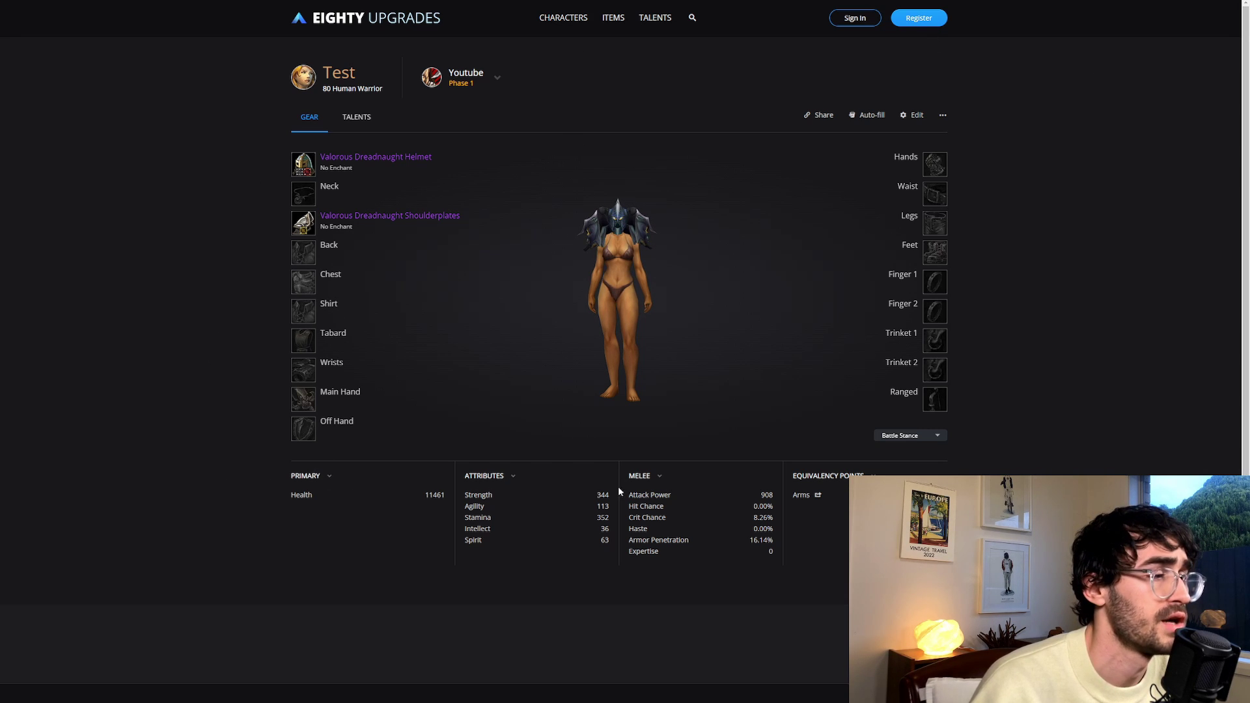
- Switch the first stat panel to Defense stats, briefly trying Resistance first
left_click(329, 476)
left_click(324, 431)
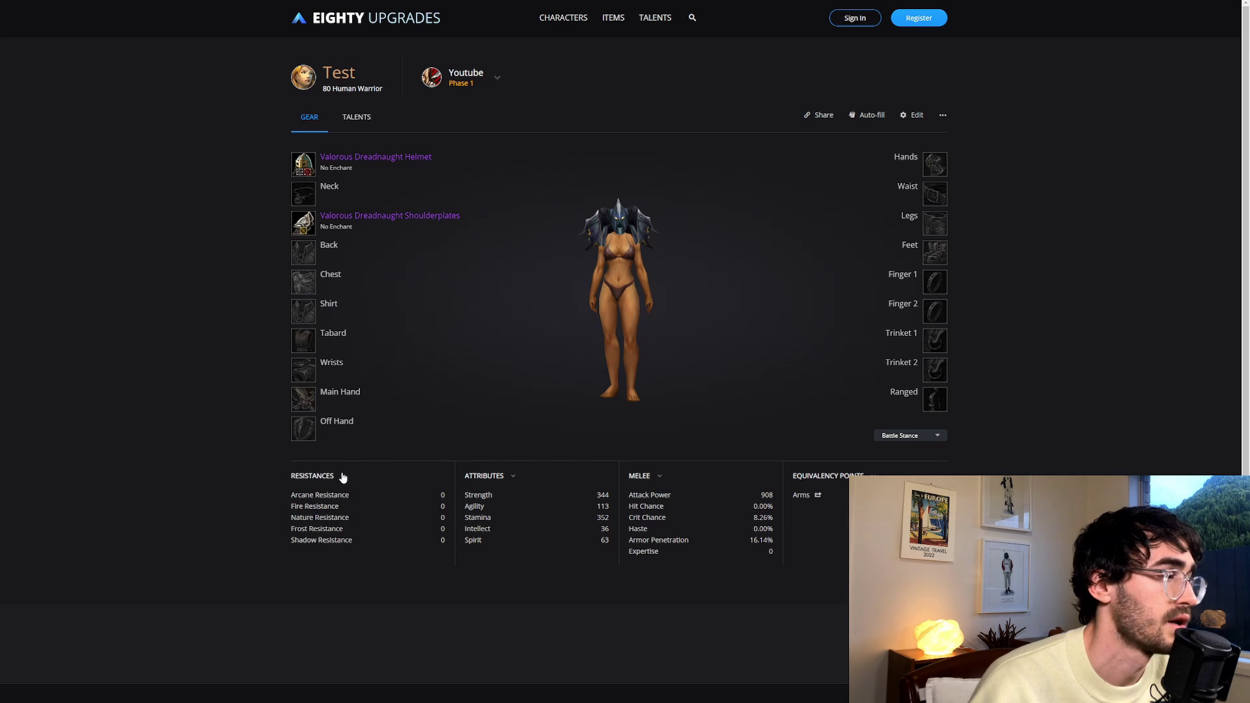
left_click(342, 477)
left_click(324, 415)
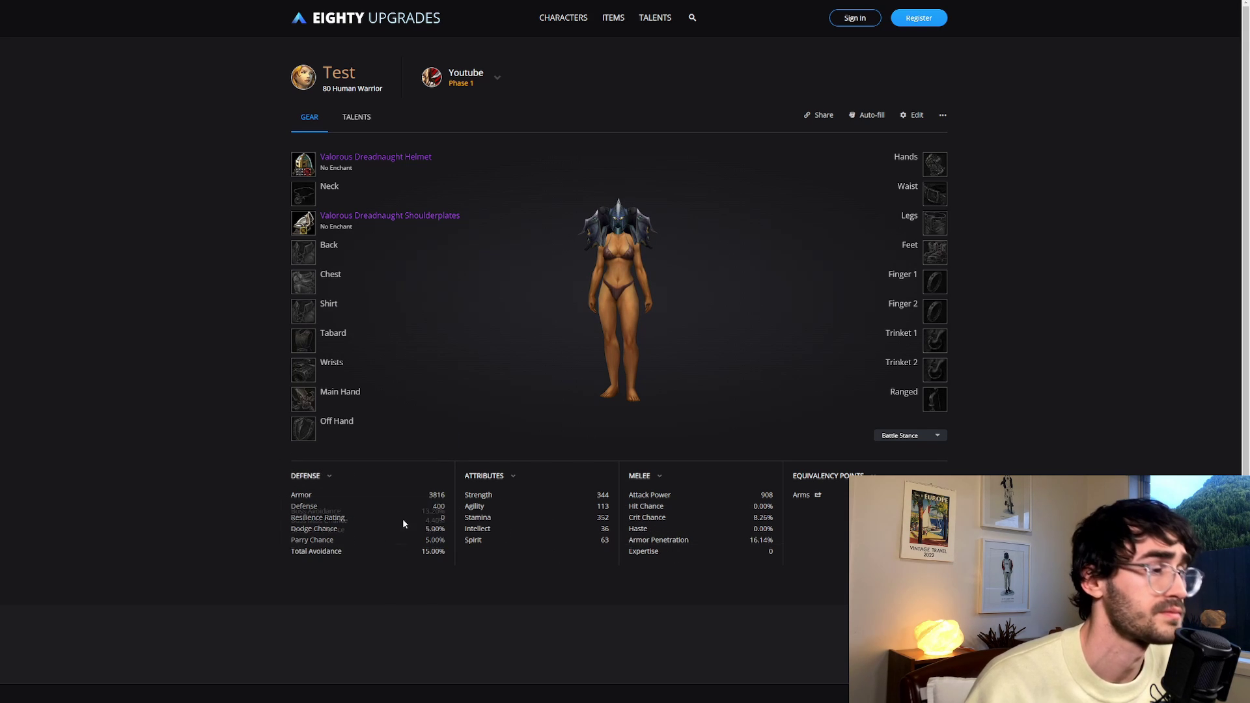
mouse_move(324, 517)
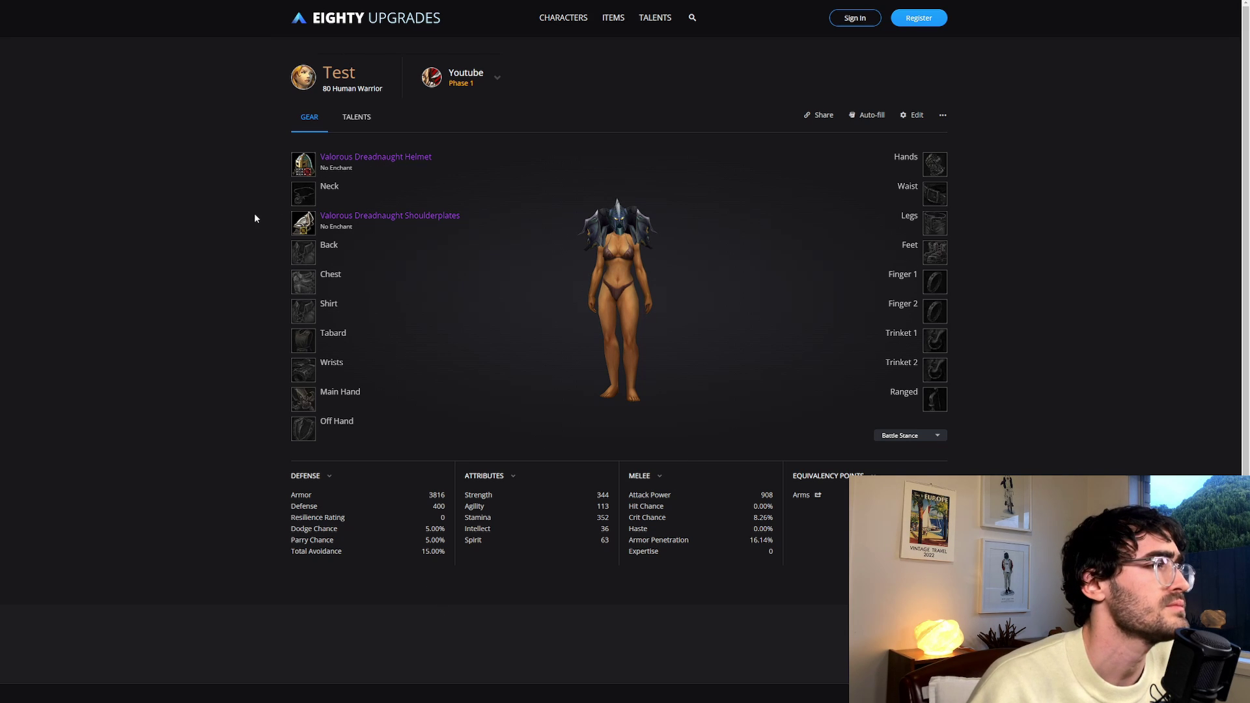
- Look through the enchant options for the chest slot
left_click(303, 281)
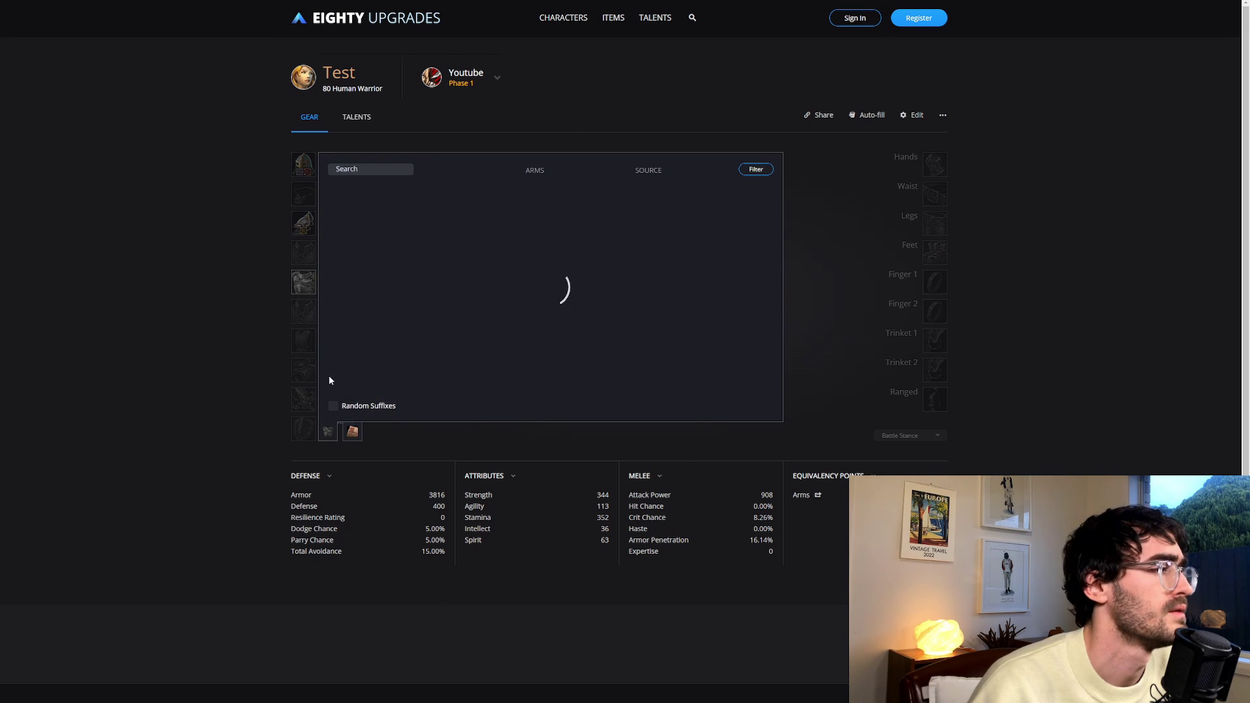
left_click(352, 433)
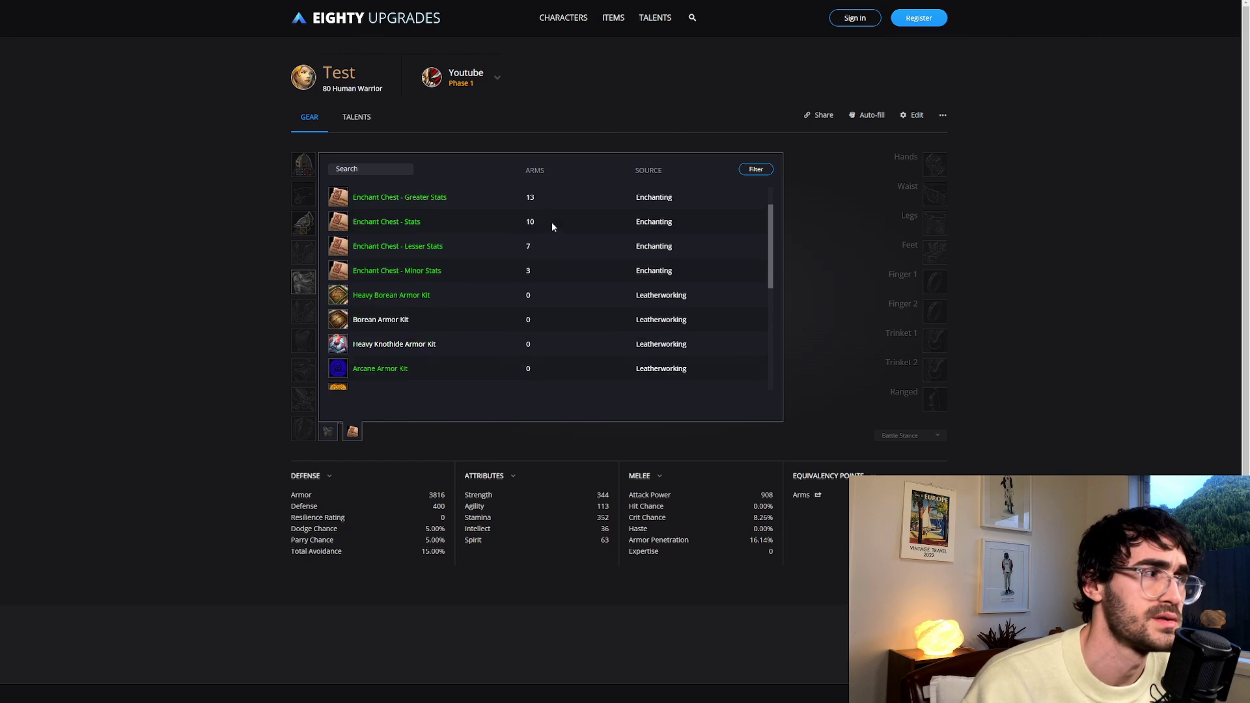
scroll(552, 227, "up", 2)
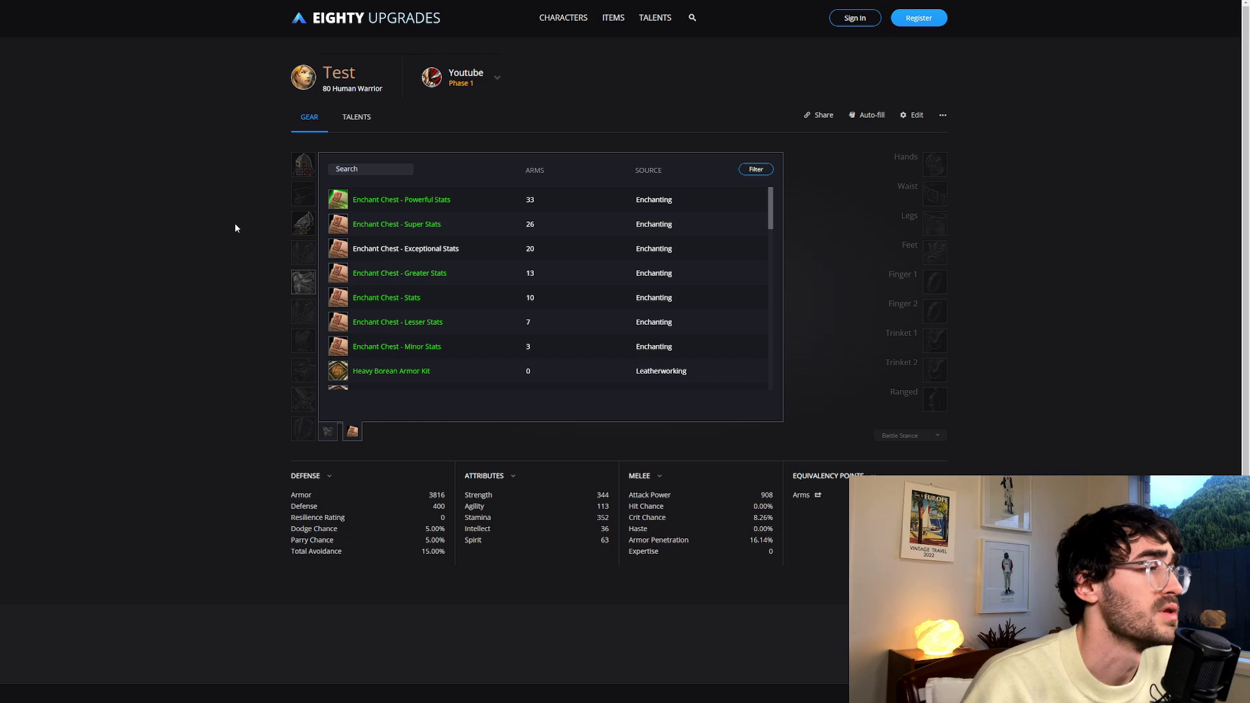
- Socket a Fractured Dragon's Eye into the shoulderplates, with All Colors gems listed
left_click(221, 244)
left_click(303, 223)
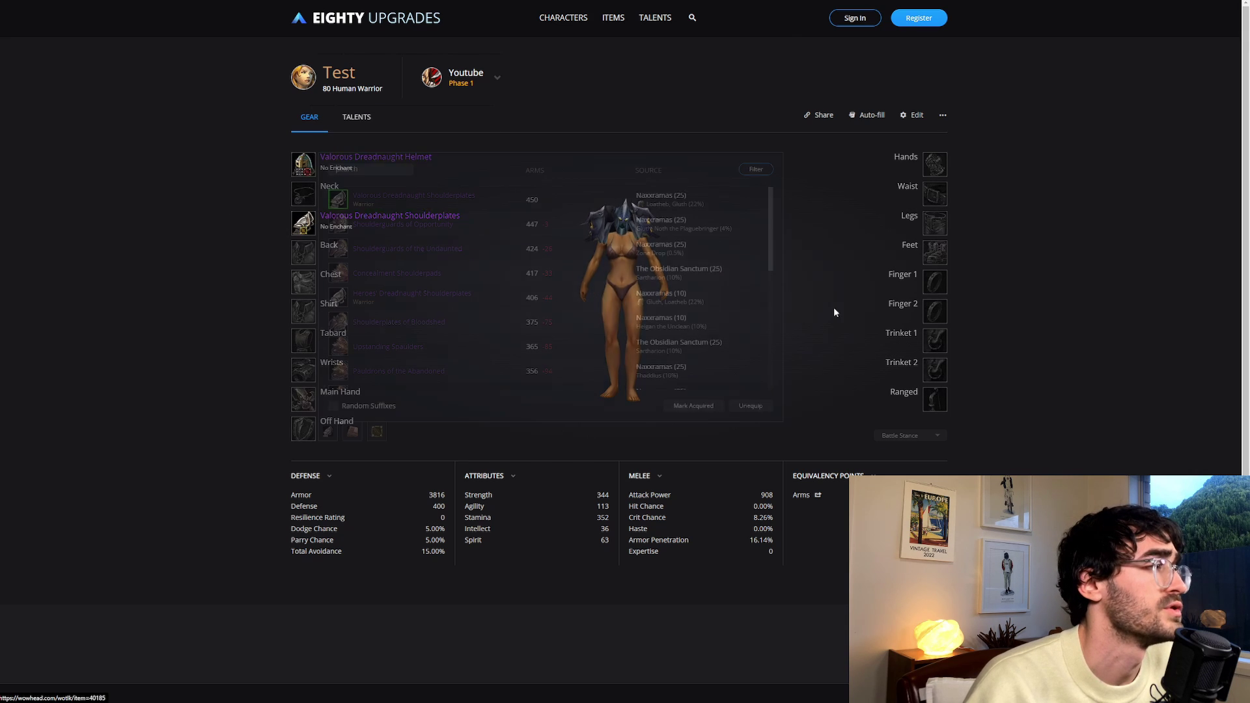
left_click(378, 432)
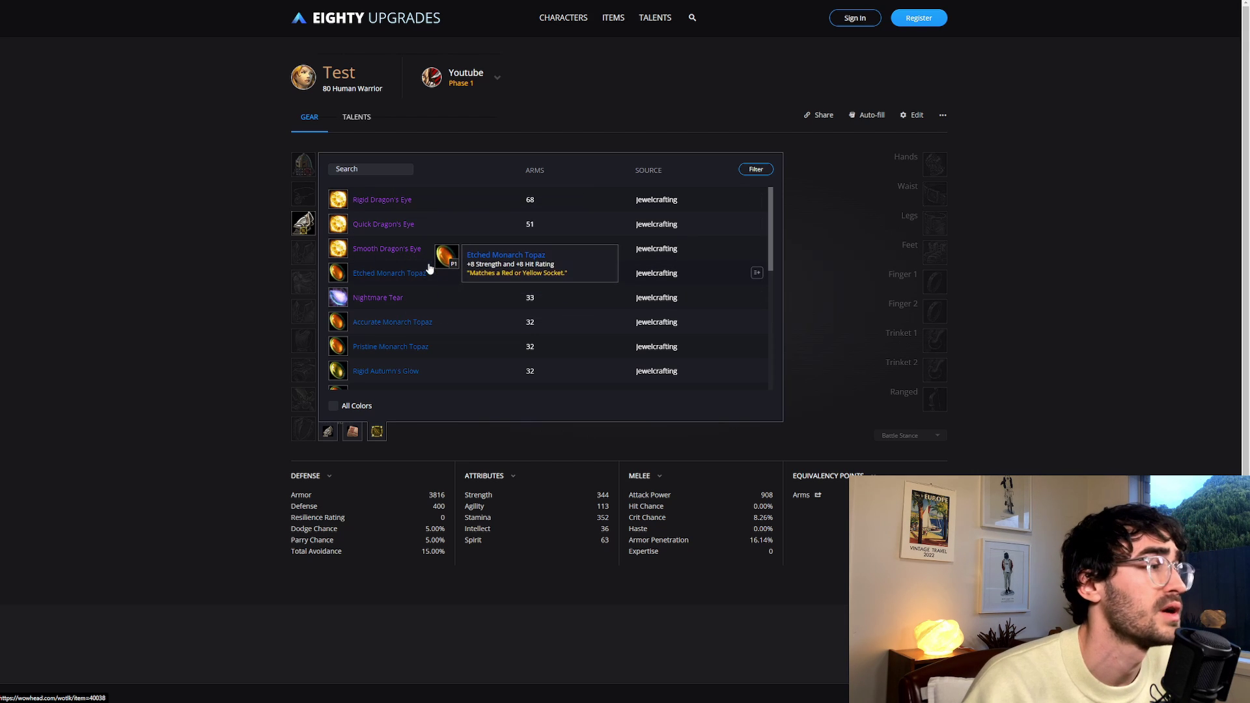
scroll(433, 271, "down", 3)
scroll(464, 254, "up", 3)
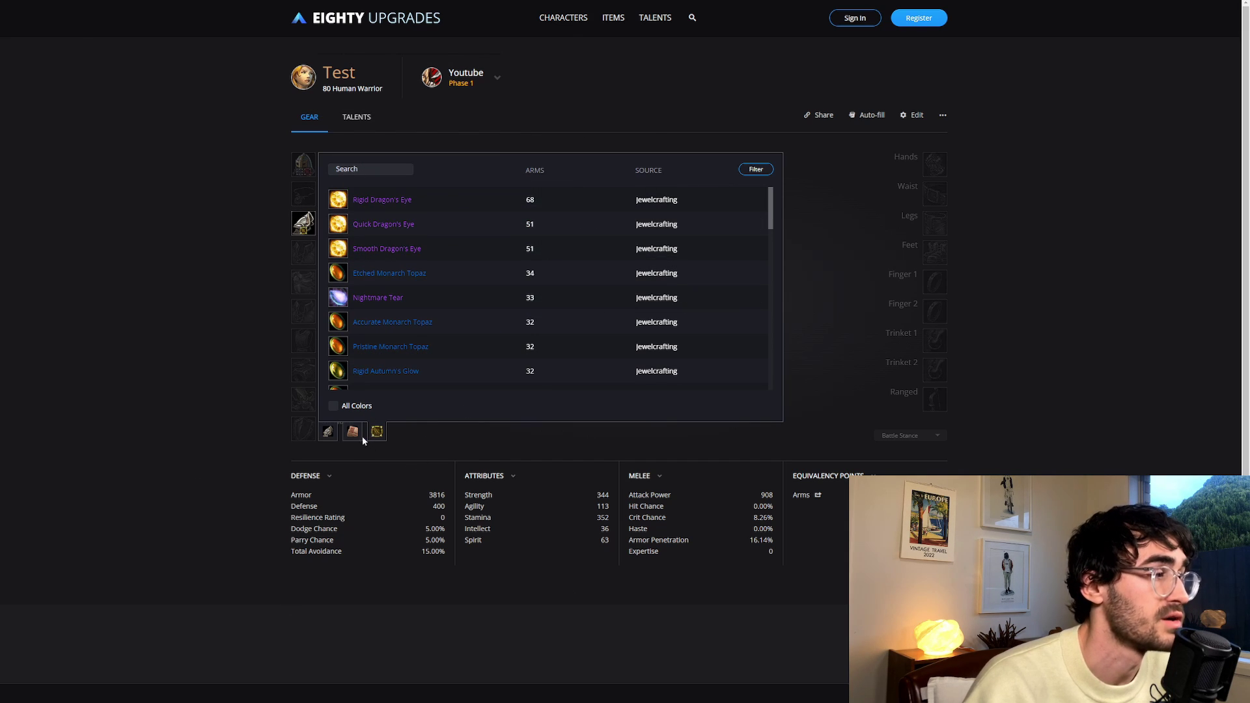
left_click(333, 406)
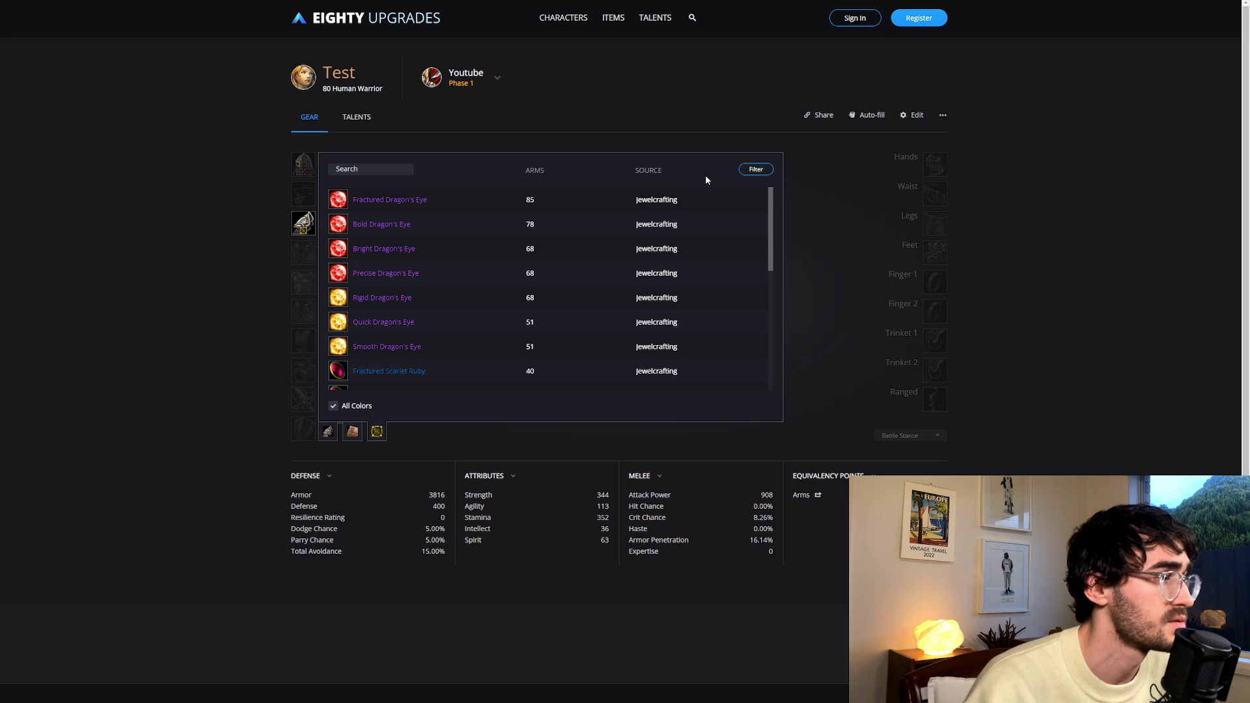
scroll(460, 204, "down", 3)
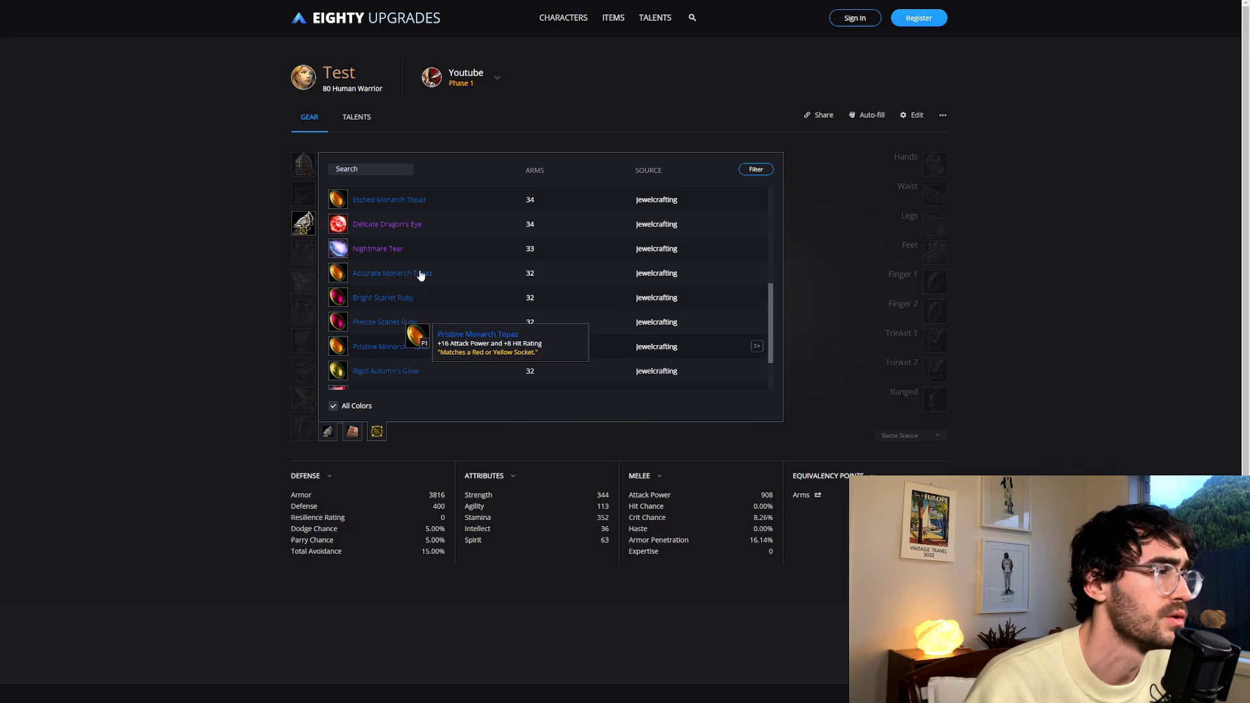
scroll(468, 306, "up", 3)
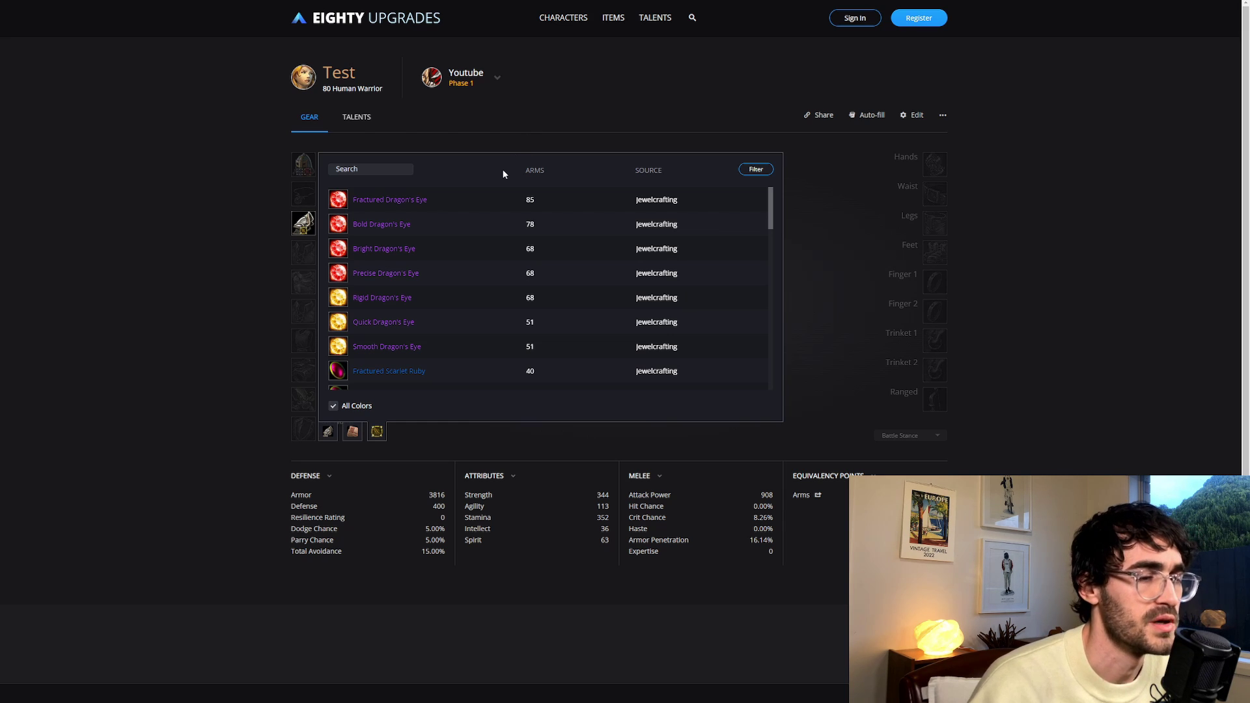
mouse_move(404, 203)
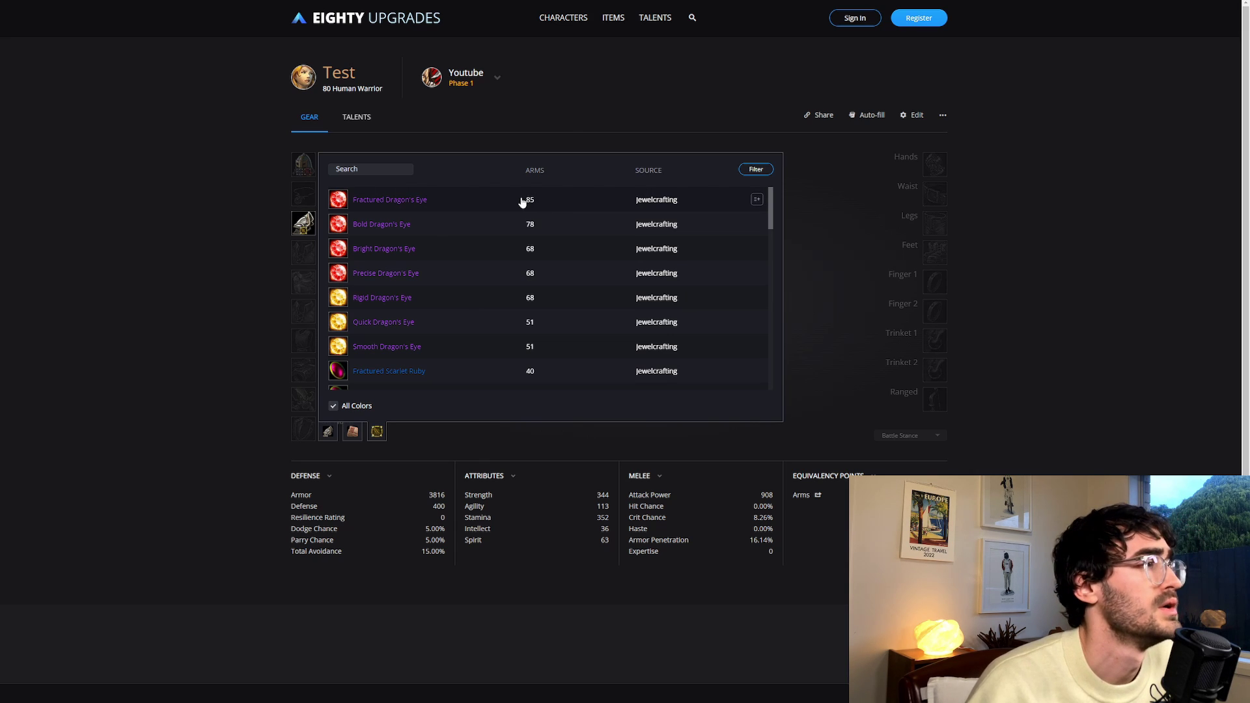
mouse_move(442, 249)
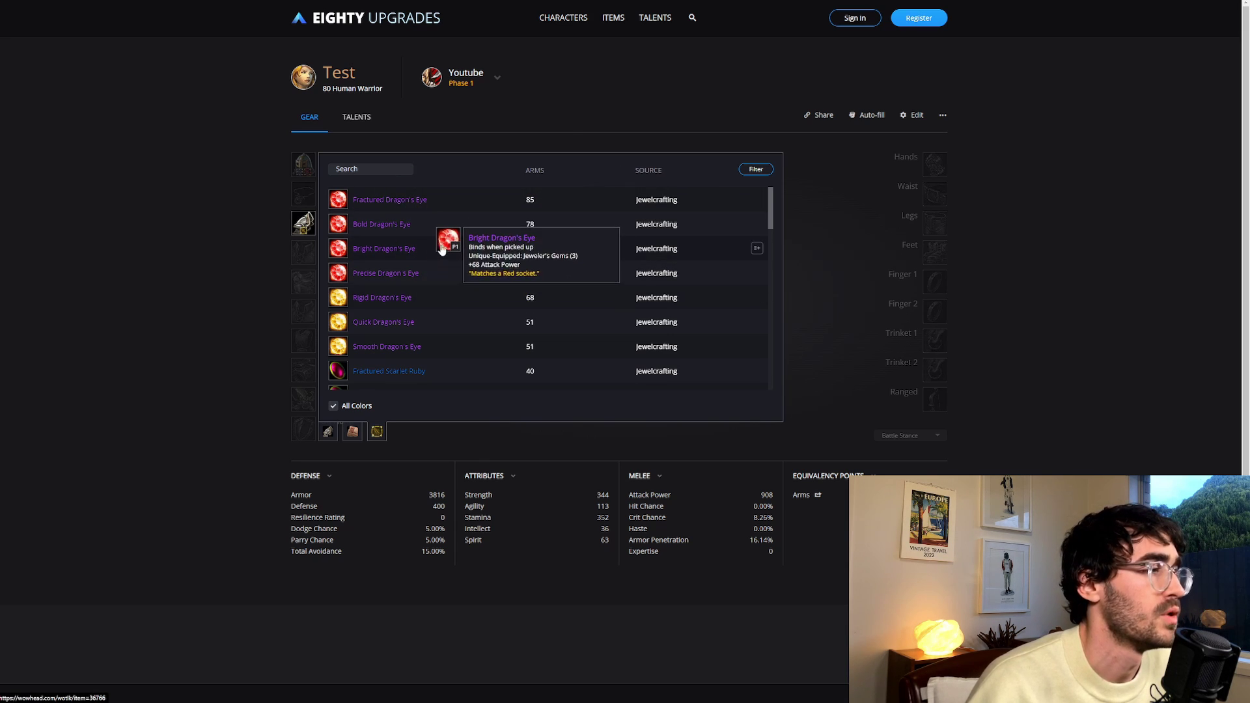
left_click(409, 202)
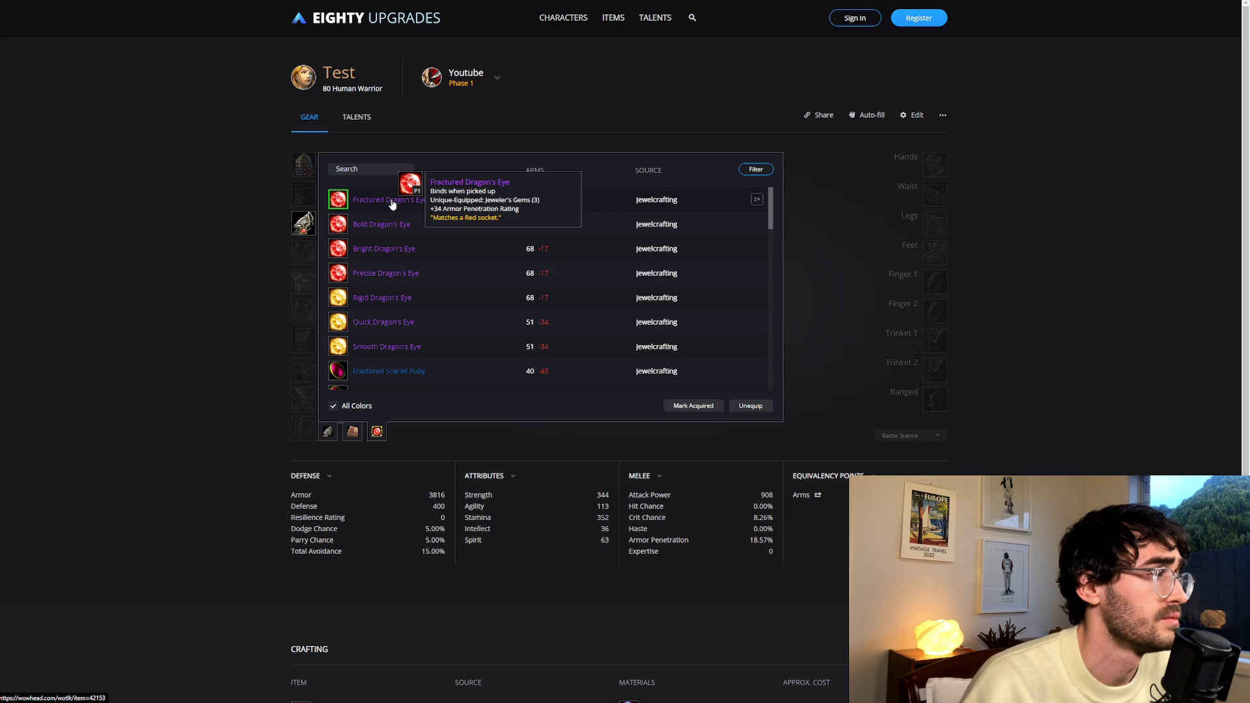
left_click(175, 248)
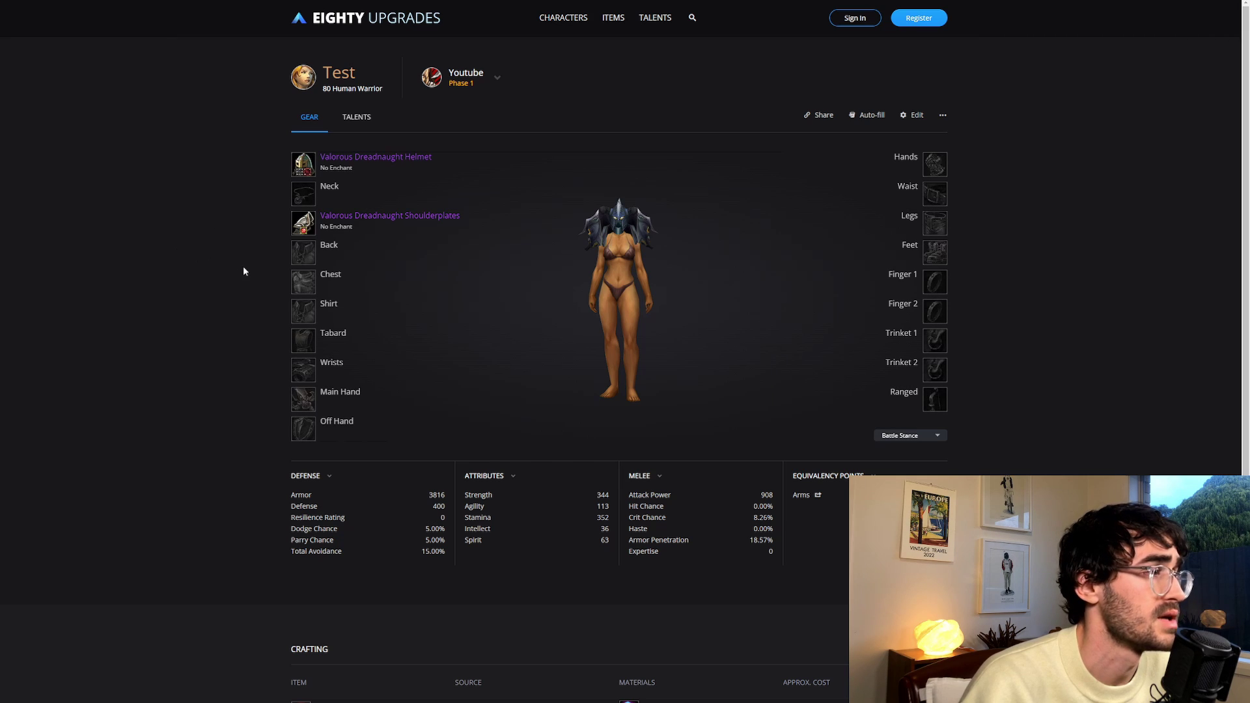
- Enchant the shoulderplates with Greater Inscription of the Axe
left_click(297, 228)
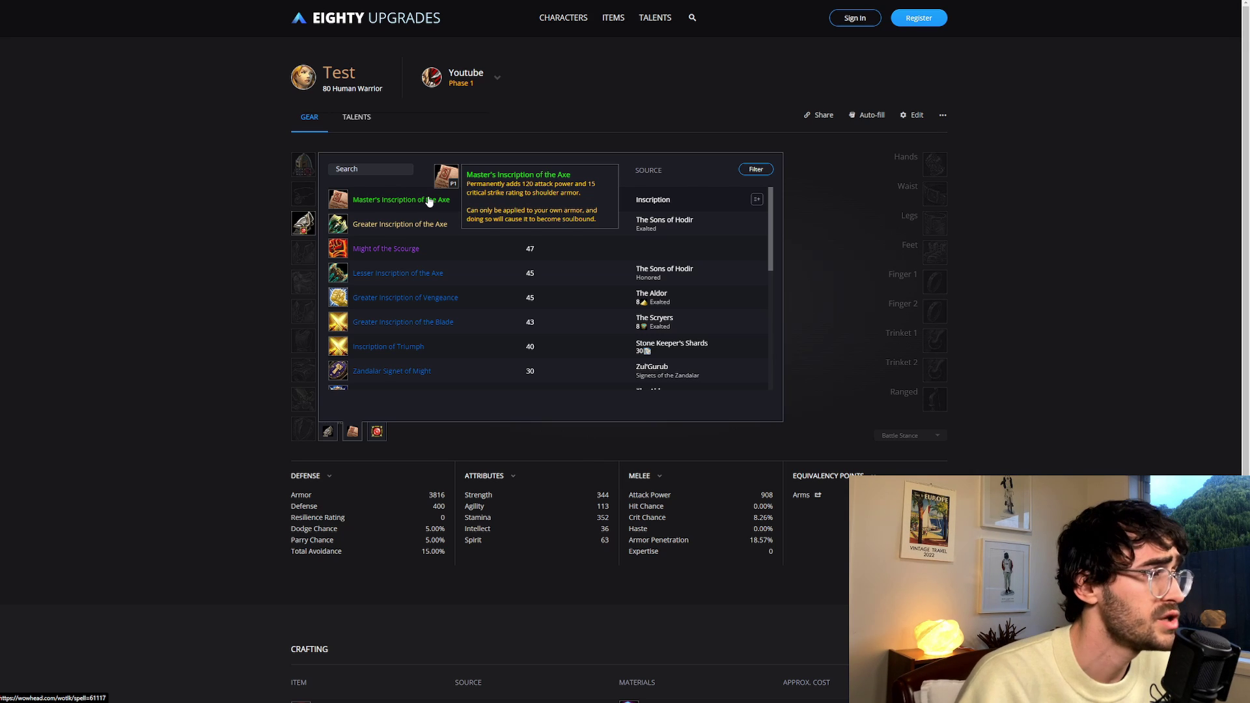
left_click(429, 202)
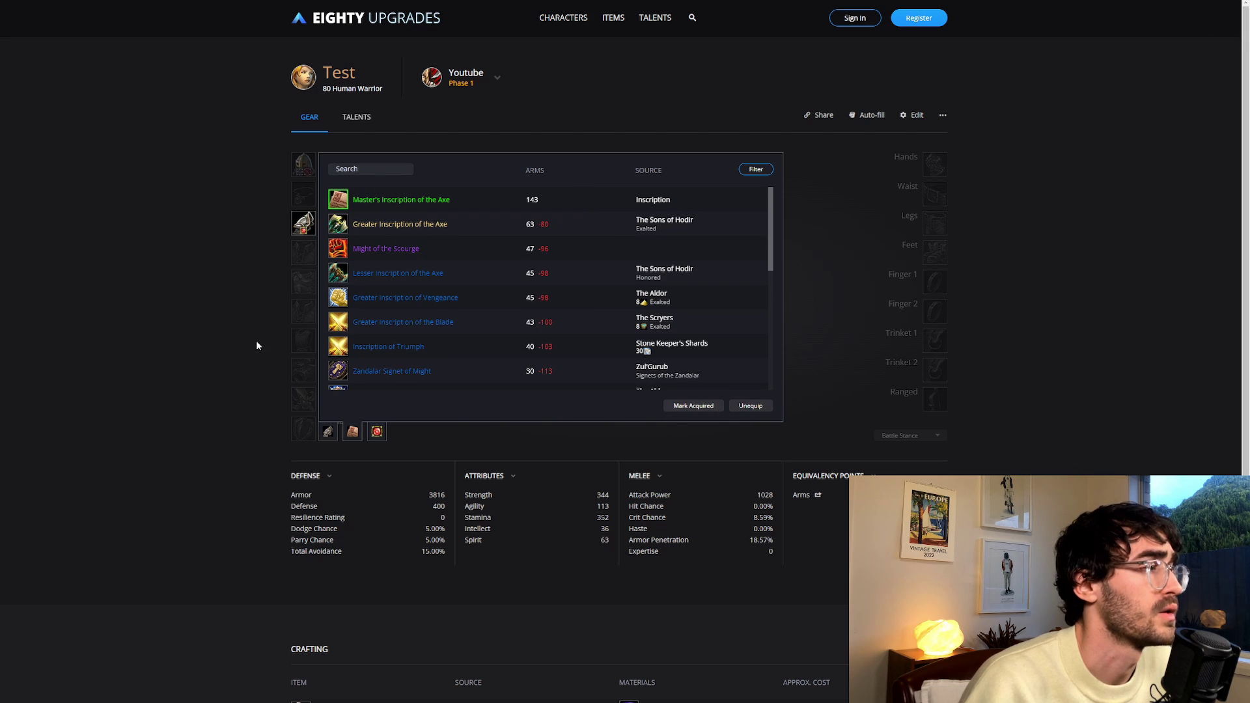
left_click(392, 225)
left_click(192, 272)
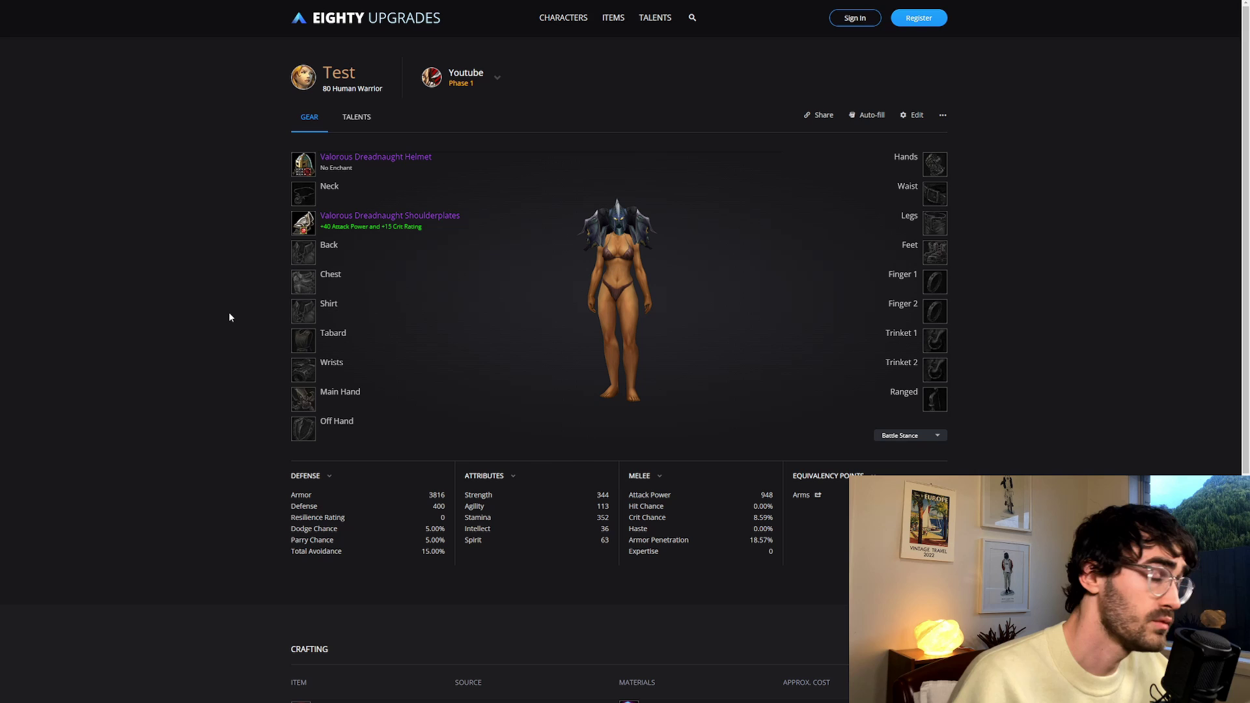
mouse_move(647, 311)
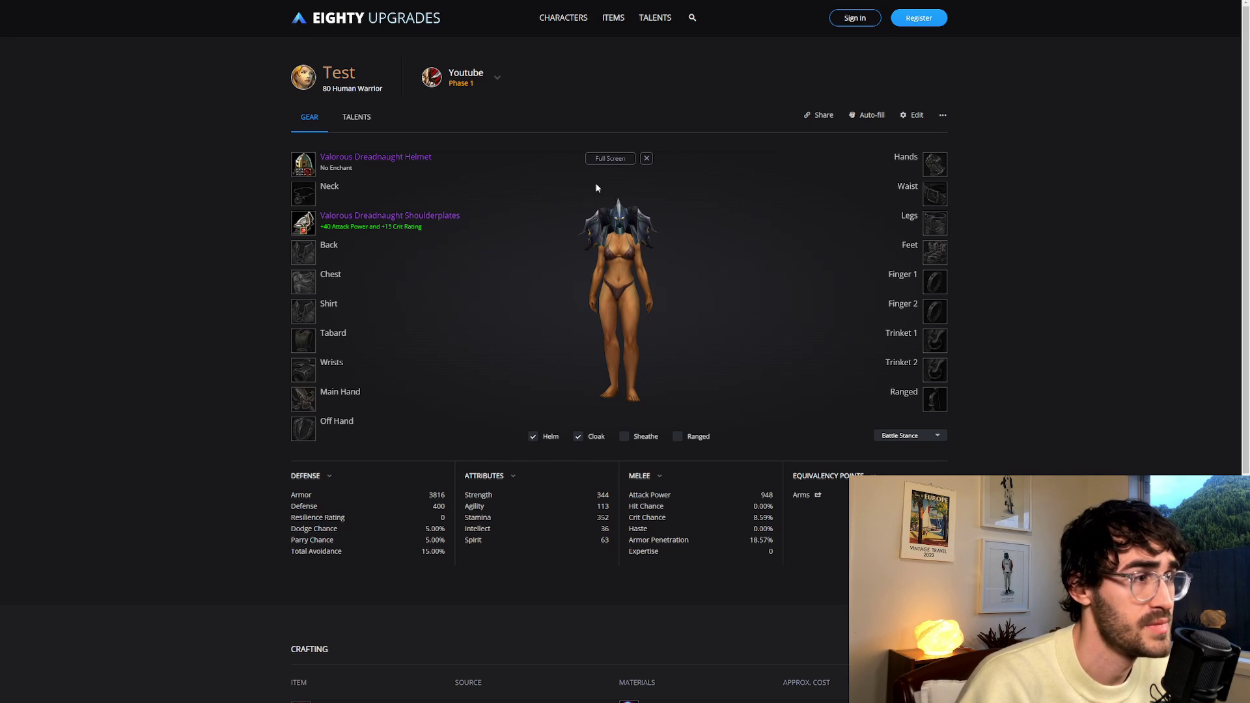
left_click(935, 165)
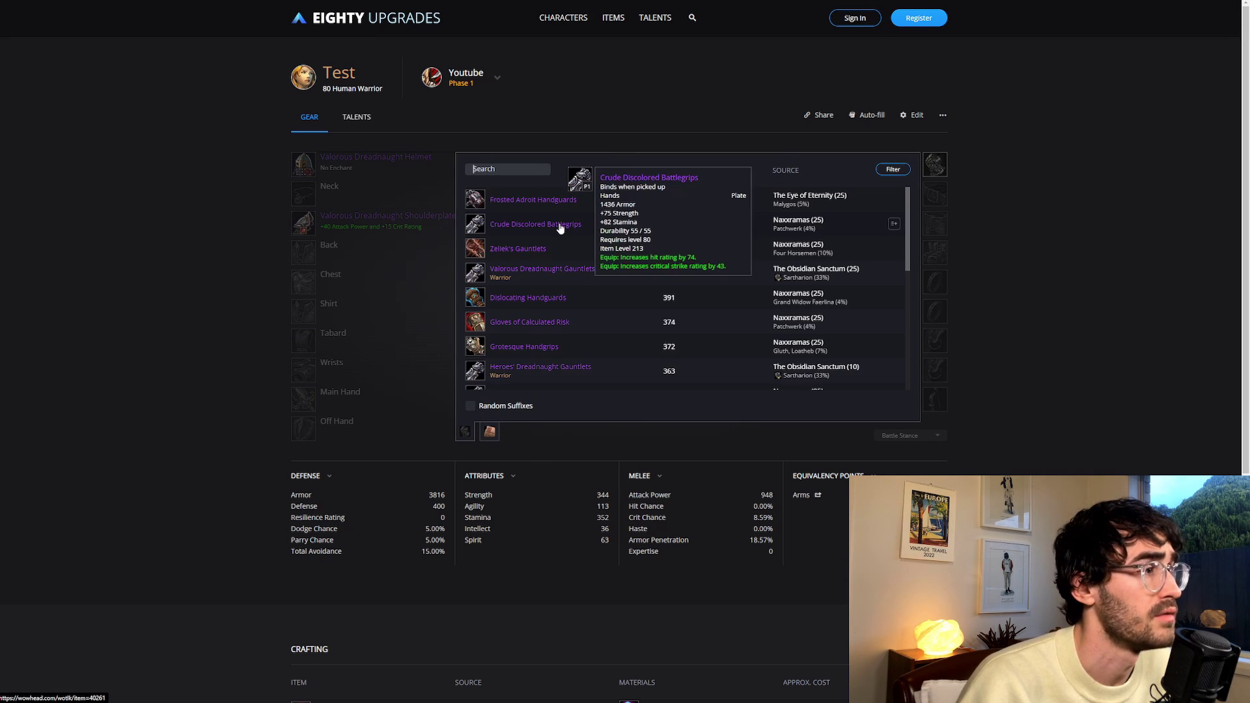
- Equip Frosted Adroit Handguards and enchant them with Hyperspeed Accelerators, searching 'hyper'
left_click(547, 201)
left_click(935, 168)
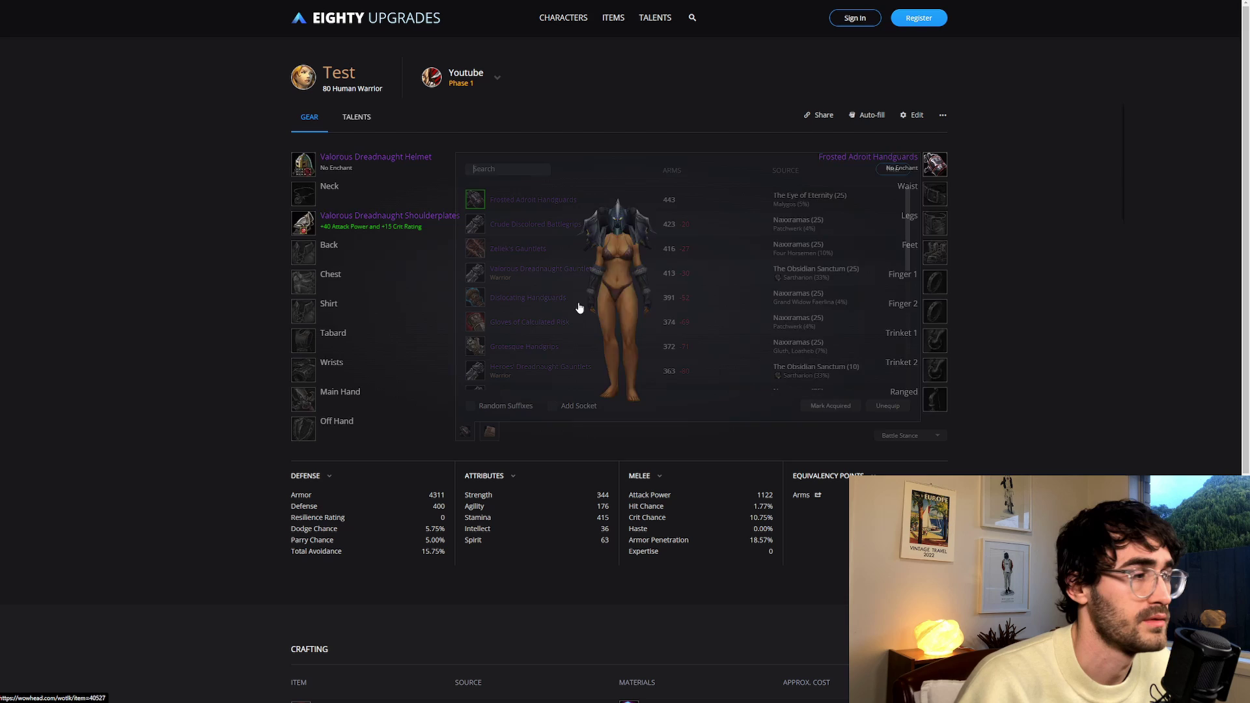
left_click(490, 431)
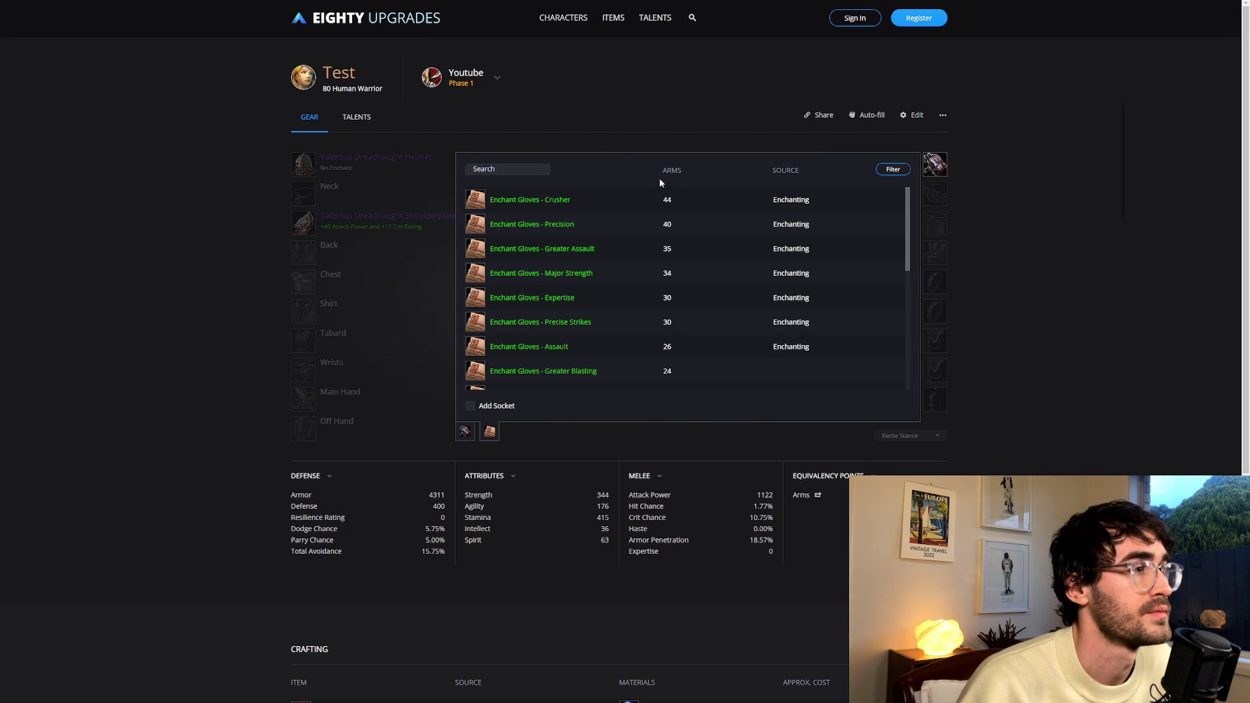
scroll(628, 274, "down", 2)
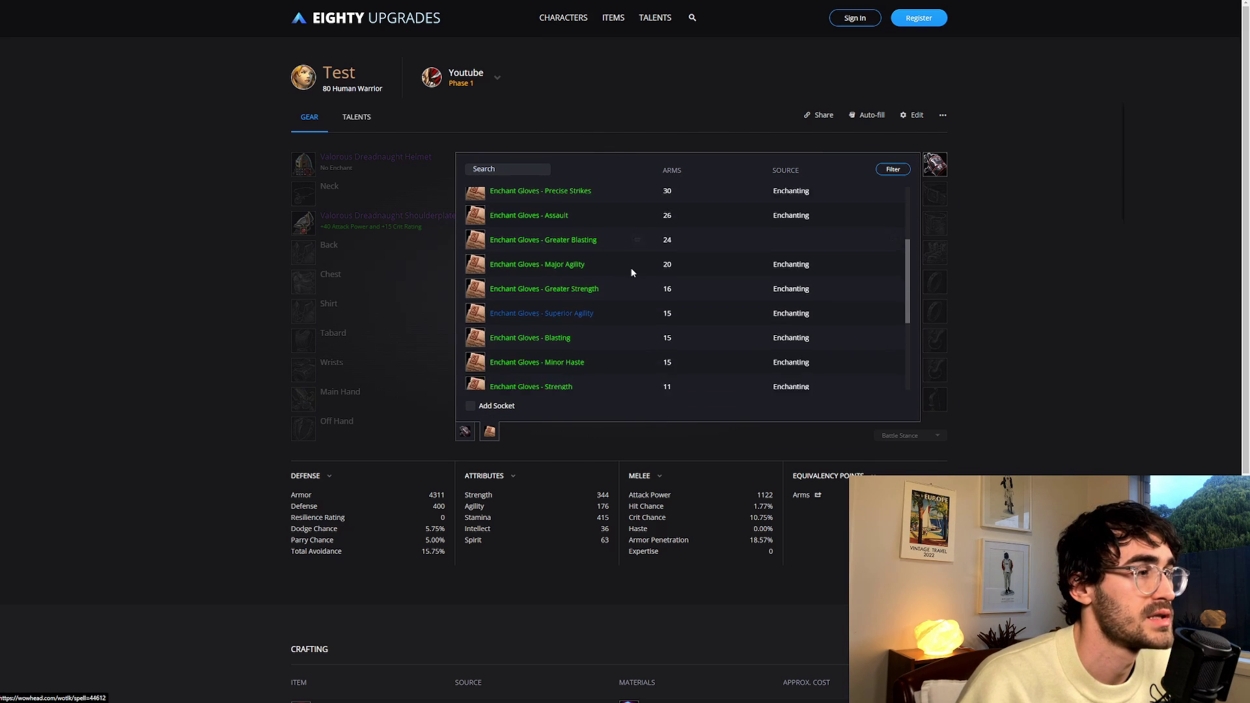
scroll(631, 269, "down", 3)
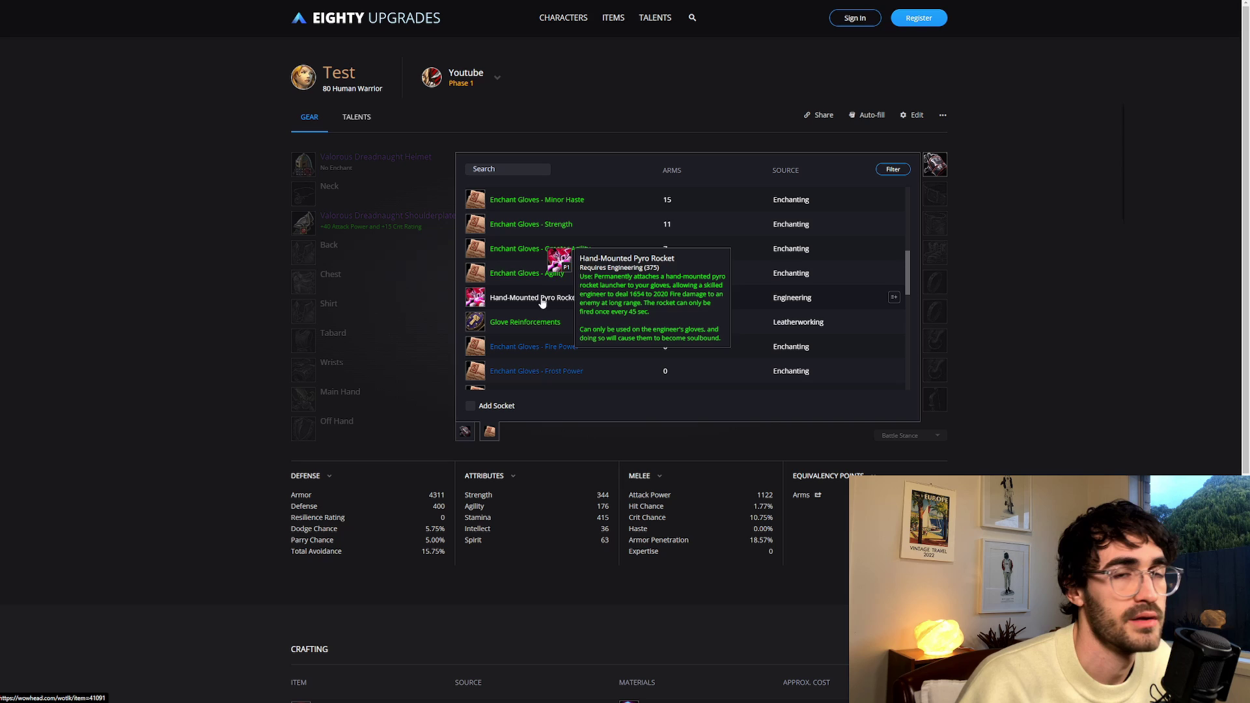
left_click(507, 168)
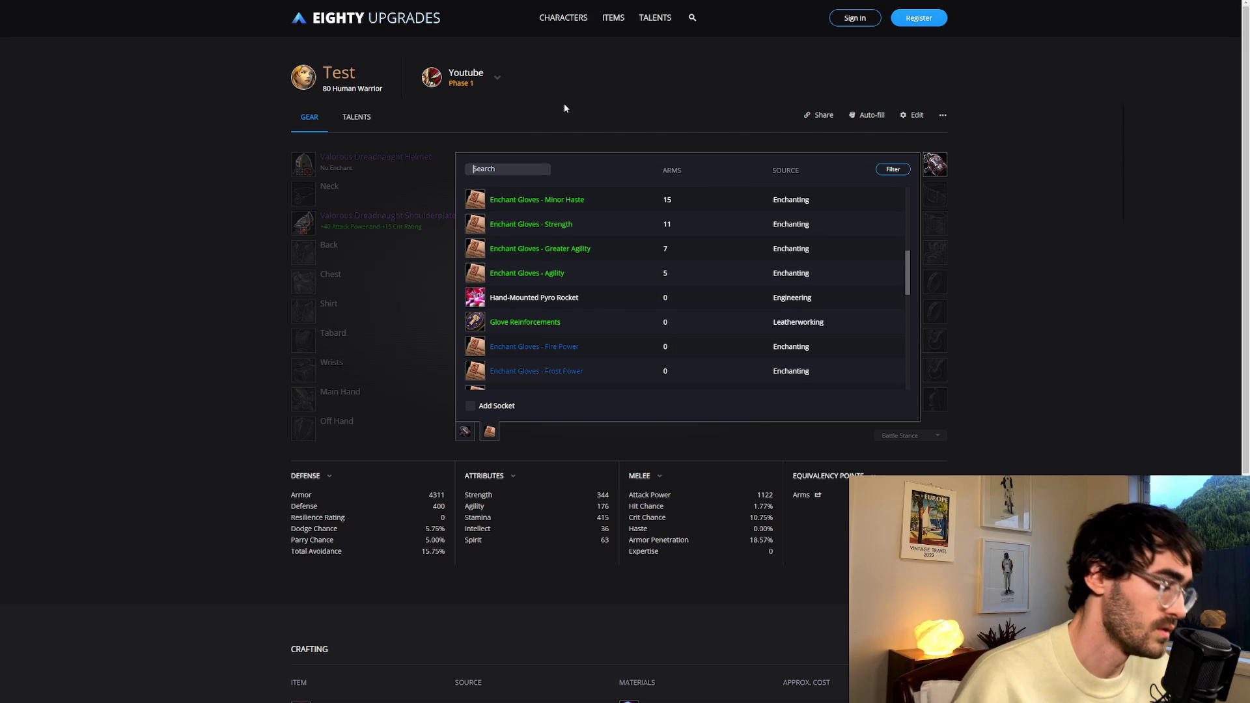
type("hyper")
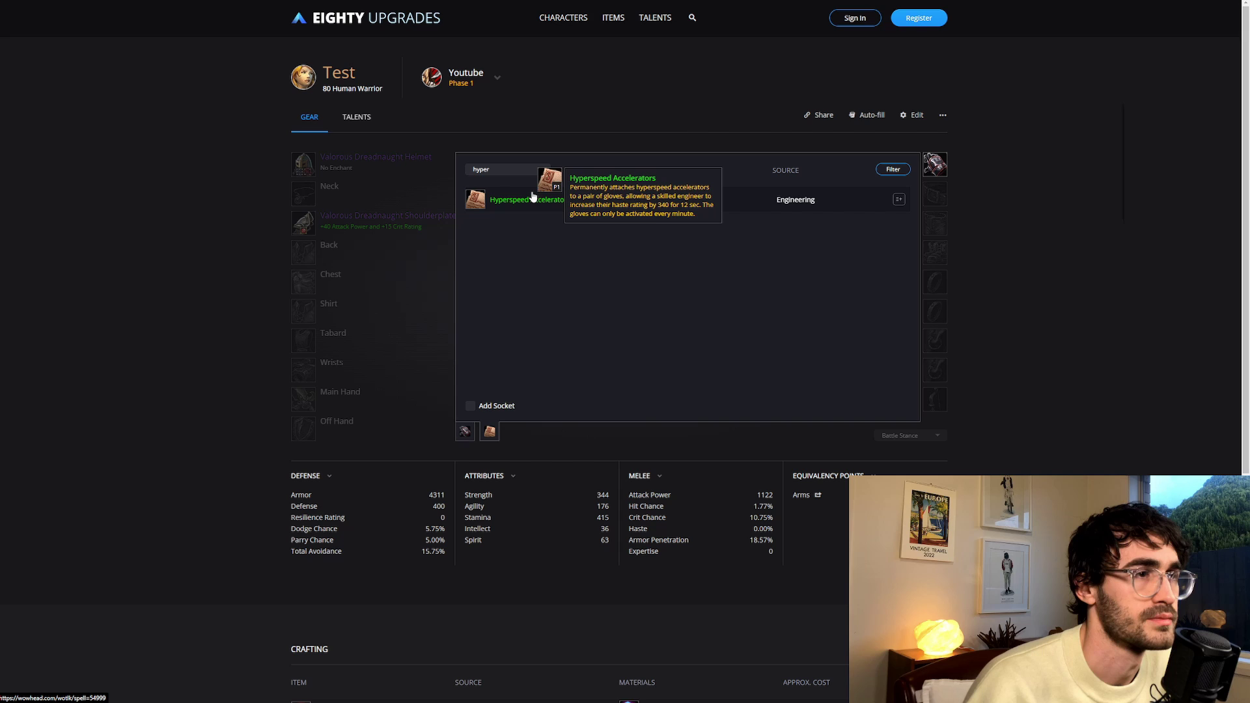
left_click(532, 197)
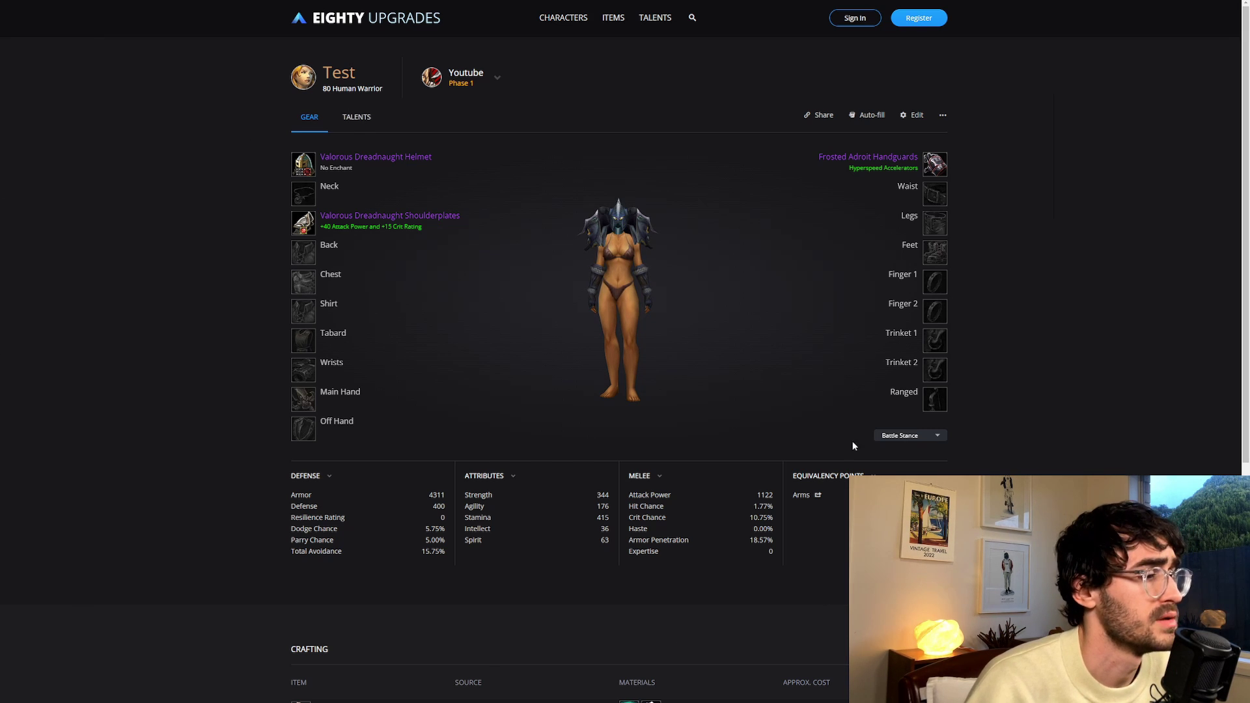
- Glance at the talents, return to the gear set, then go to the Items database
left_click(357, 119)
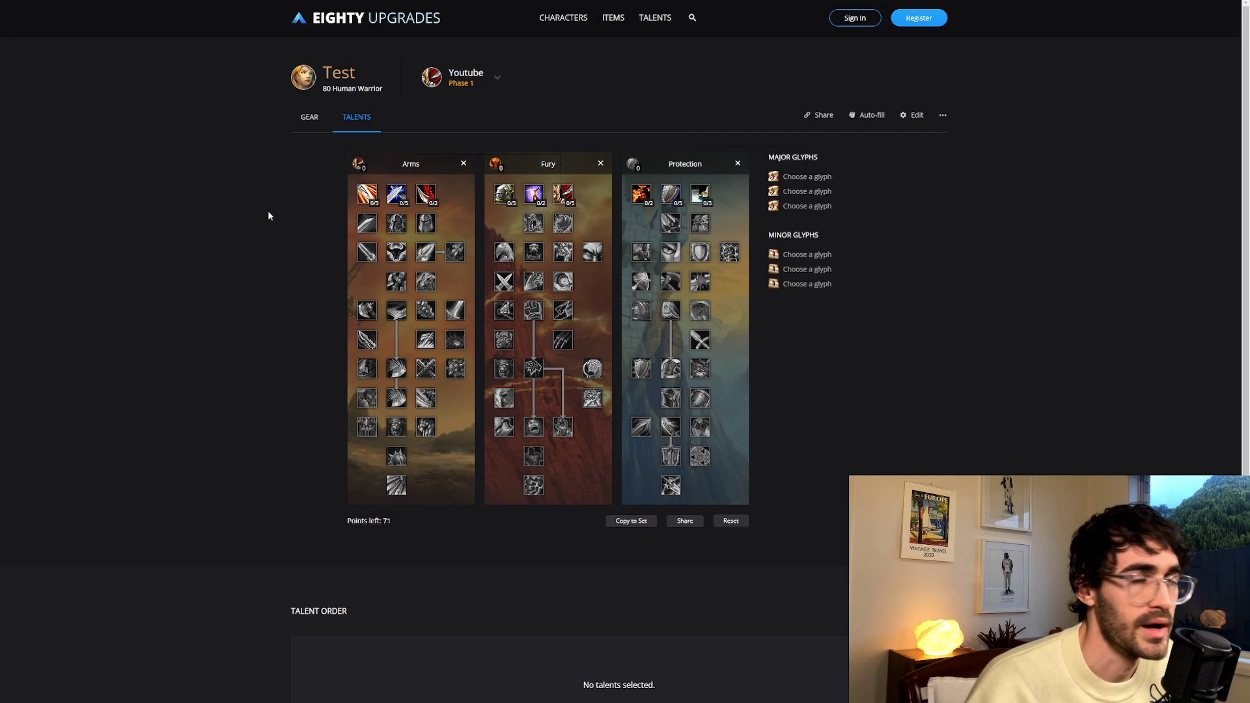
left_click(309, 117)
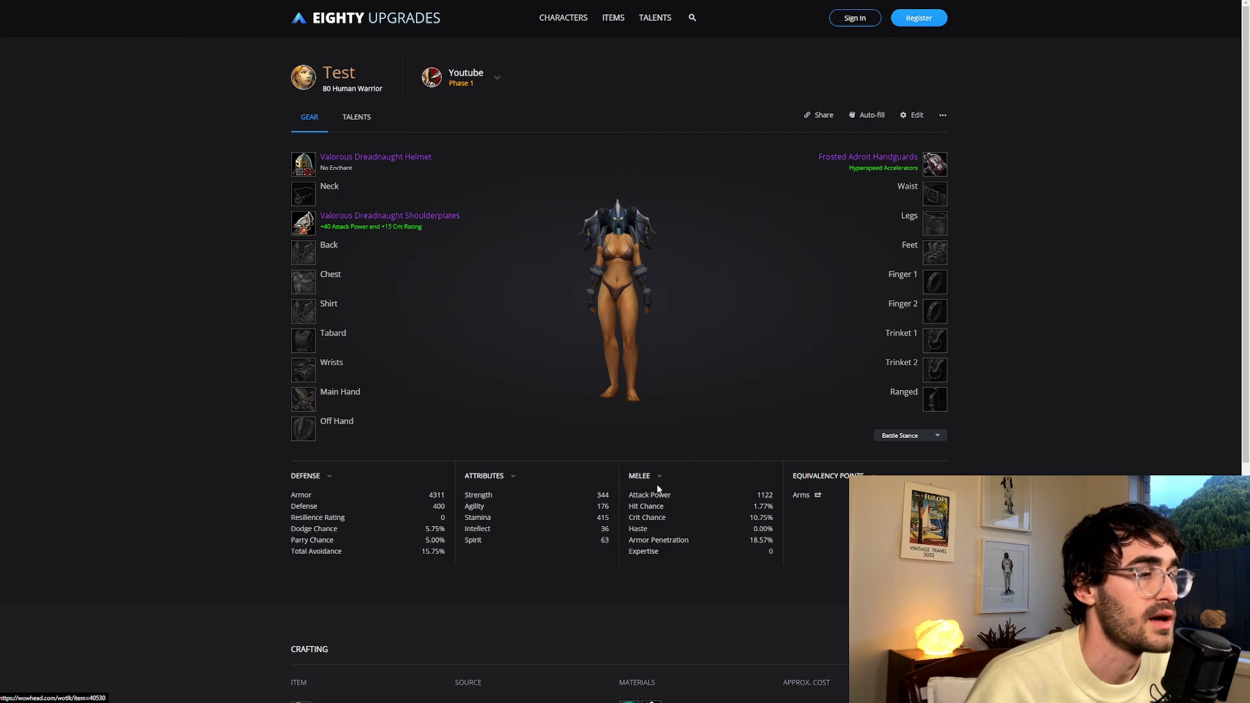
mouse_move(622, 309)
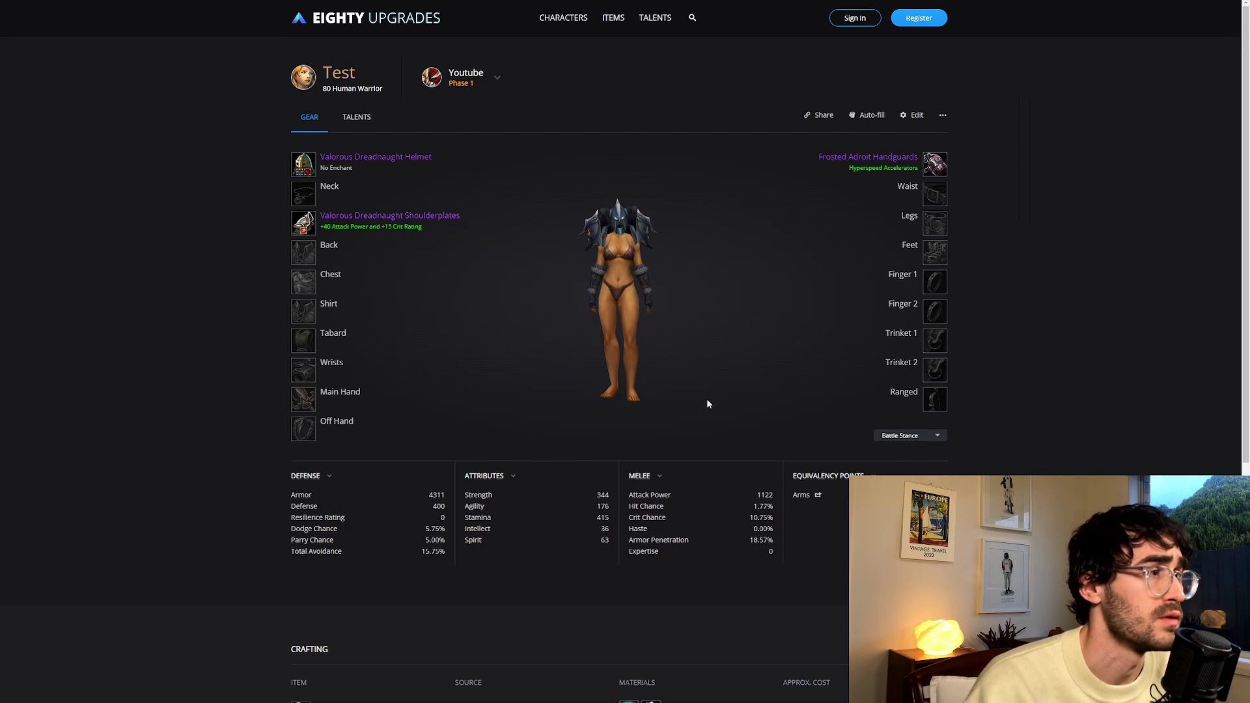
left_click(613, 18)
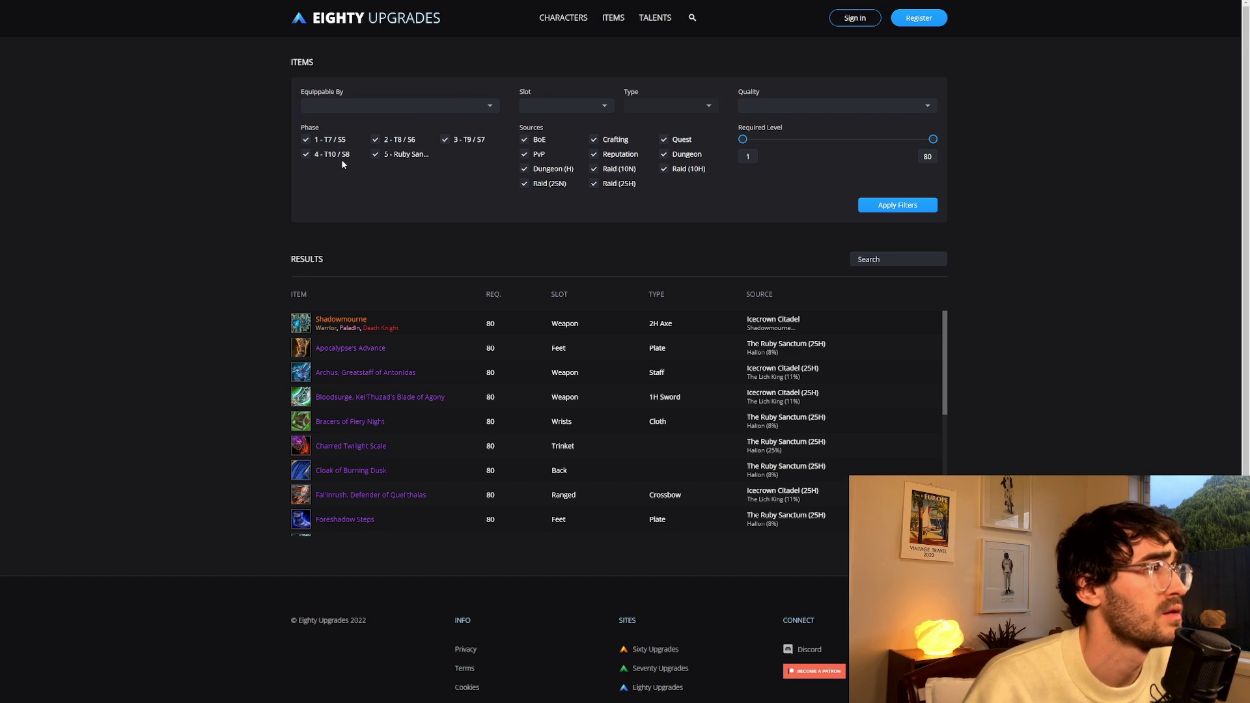
- Filter items to those equippable by Hunter, Phase 1 only
left_click(463, 105)
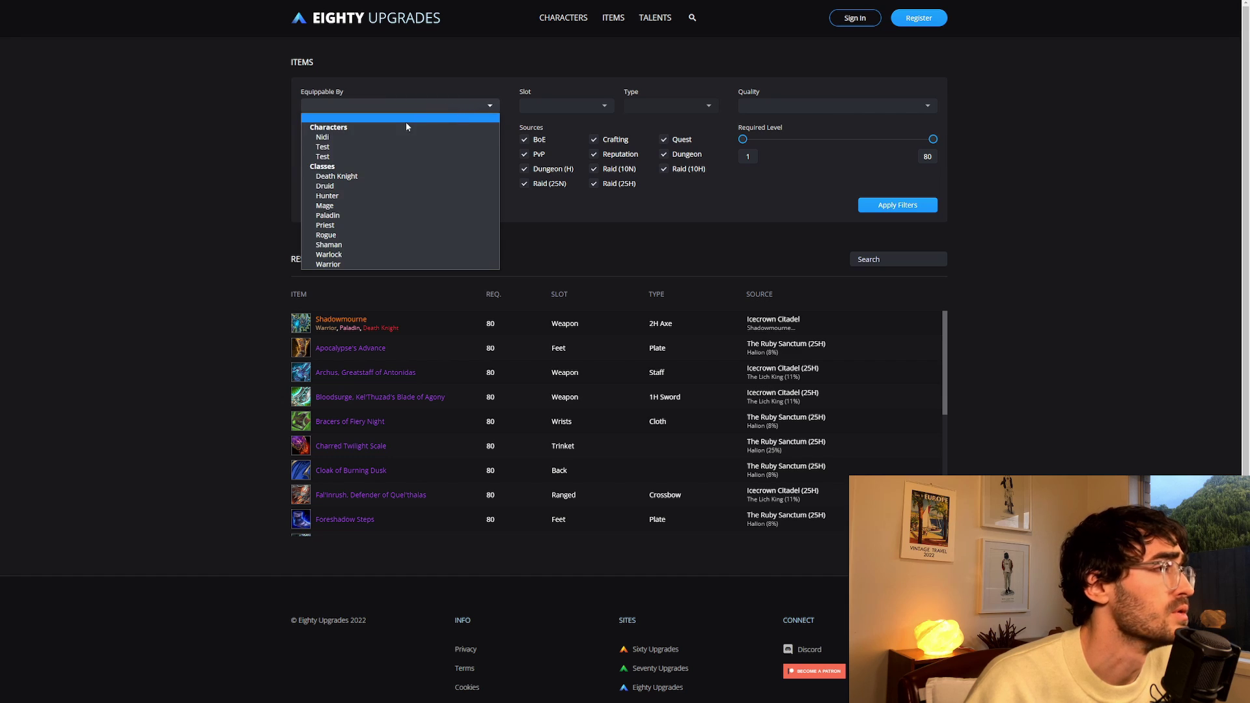
left_click(347, 196)
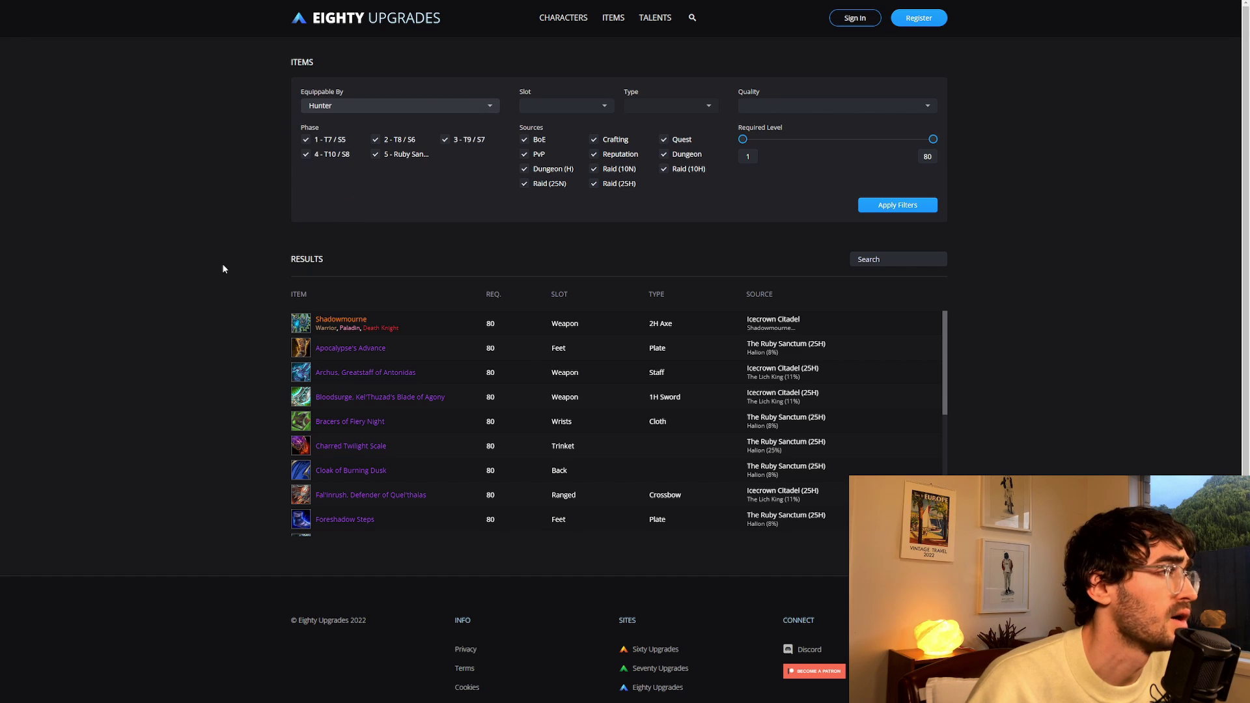
left_click(306, 158)
left_click(376, 155)
left_click(376, 139)
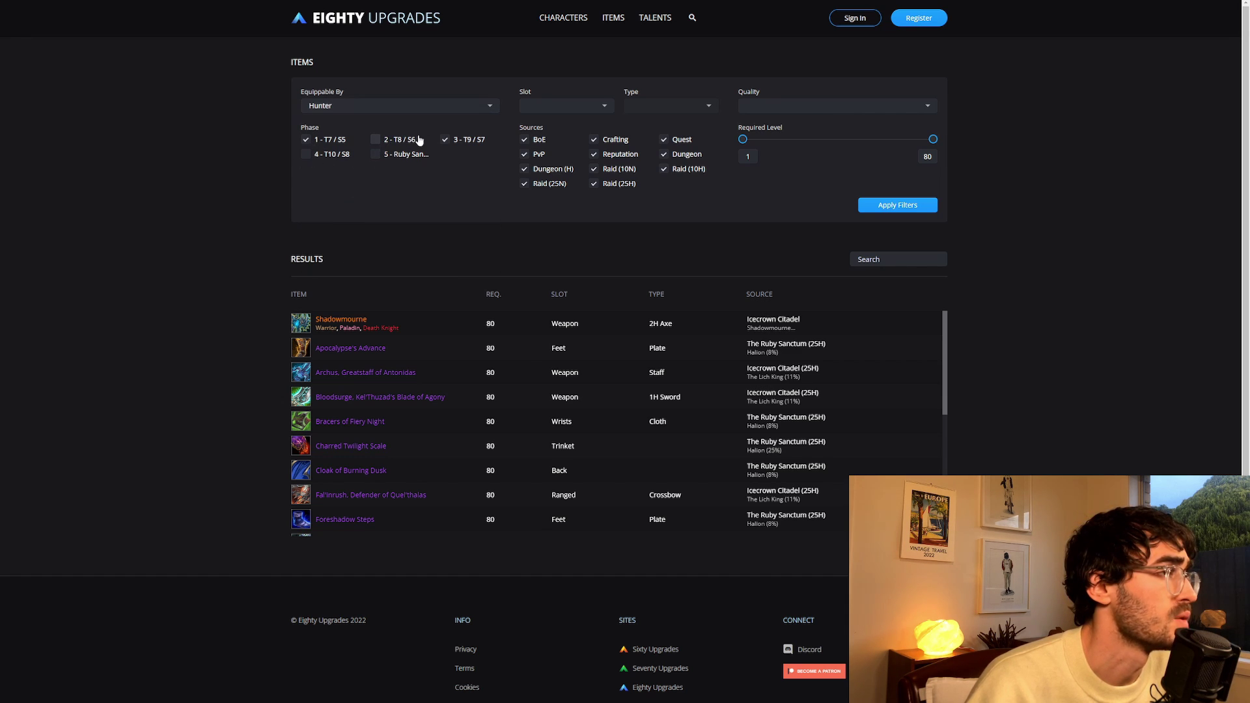
left_click(453, 141)
left_click(892, 203)
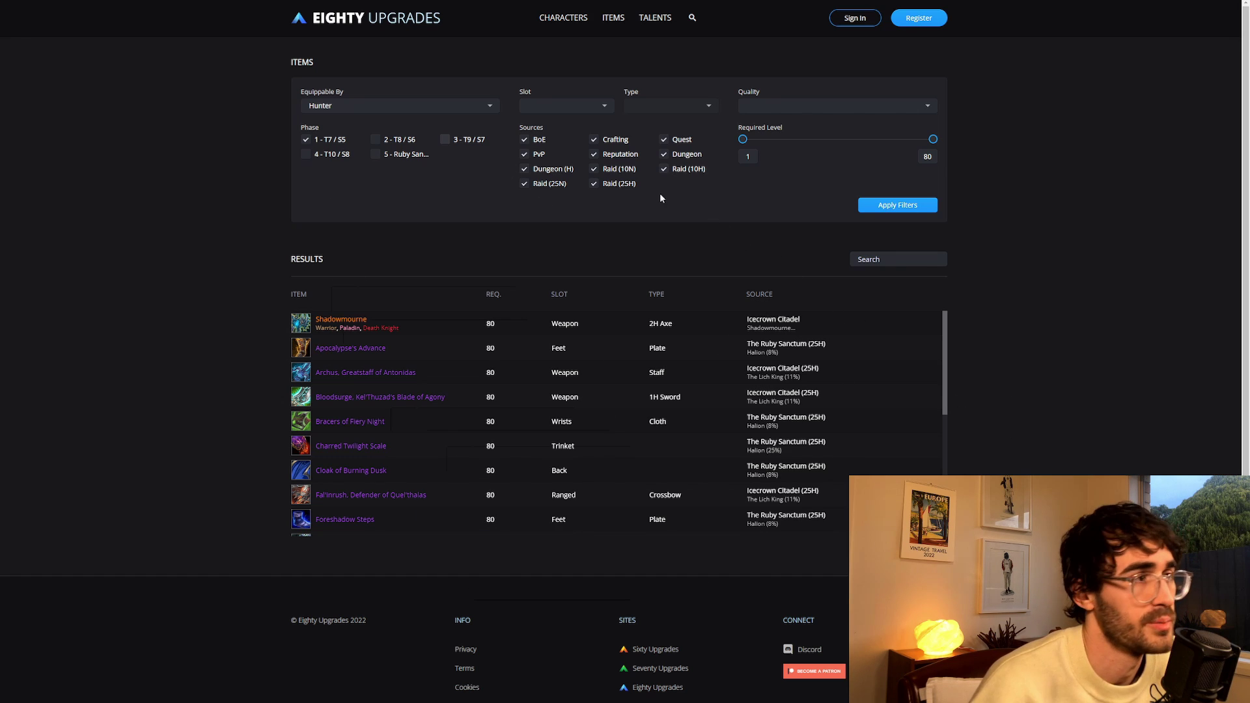
- Narrow the sources to only Dungeon and Dungeon (H)
left_click(539, 140)
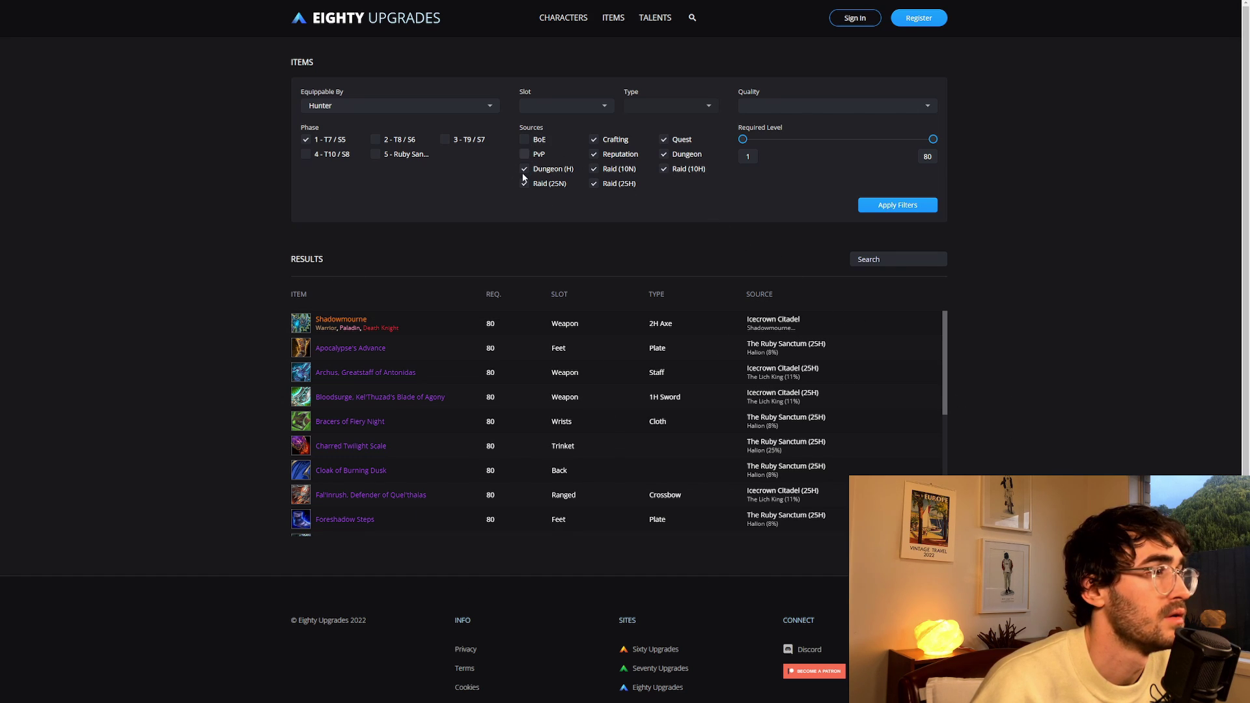
left_click(525, 154)
left_click(525, 183)
left_click(593, 139)
left_click(593, 155)
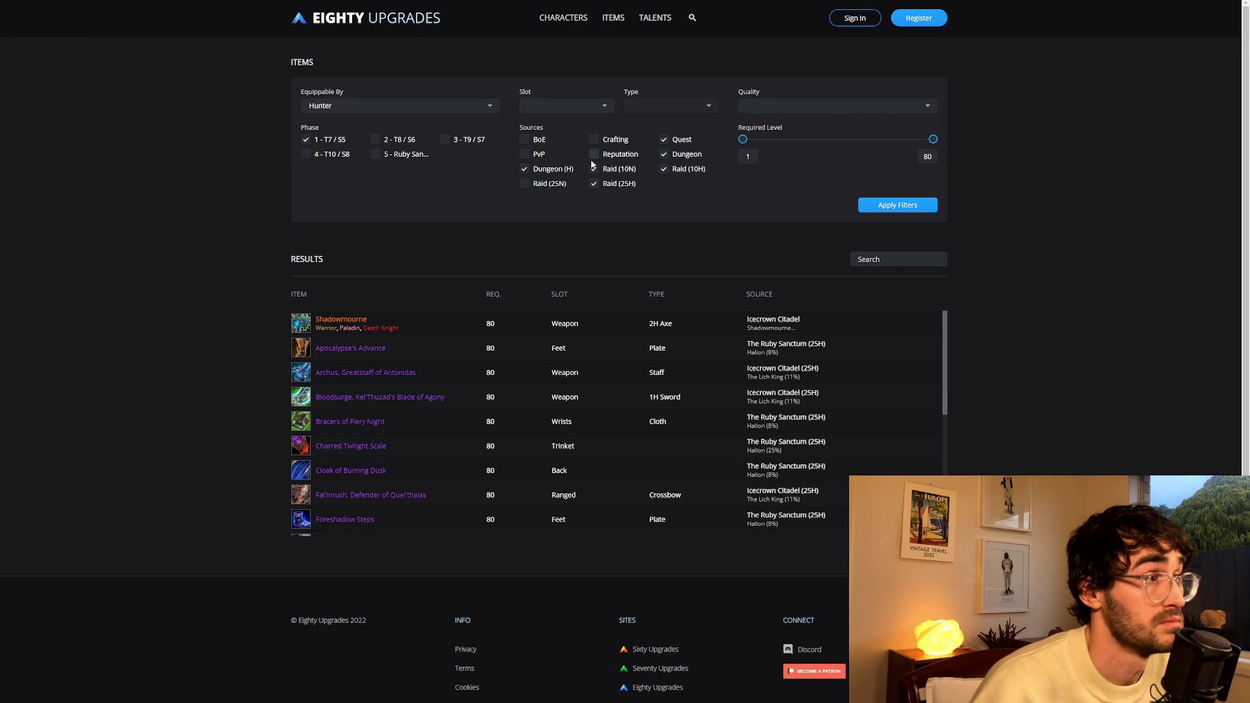
left_click(593, 169)
left_click(593, 183)
left_click(664, 170)
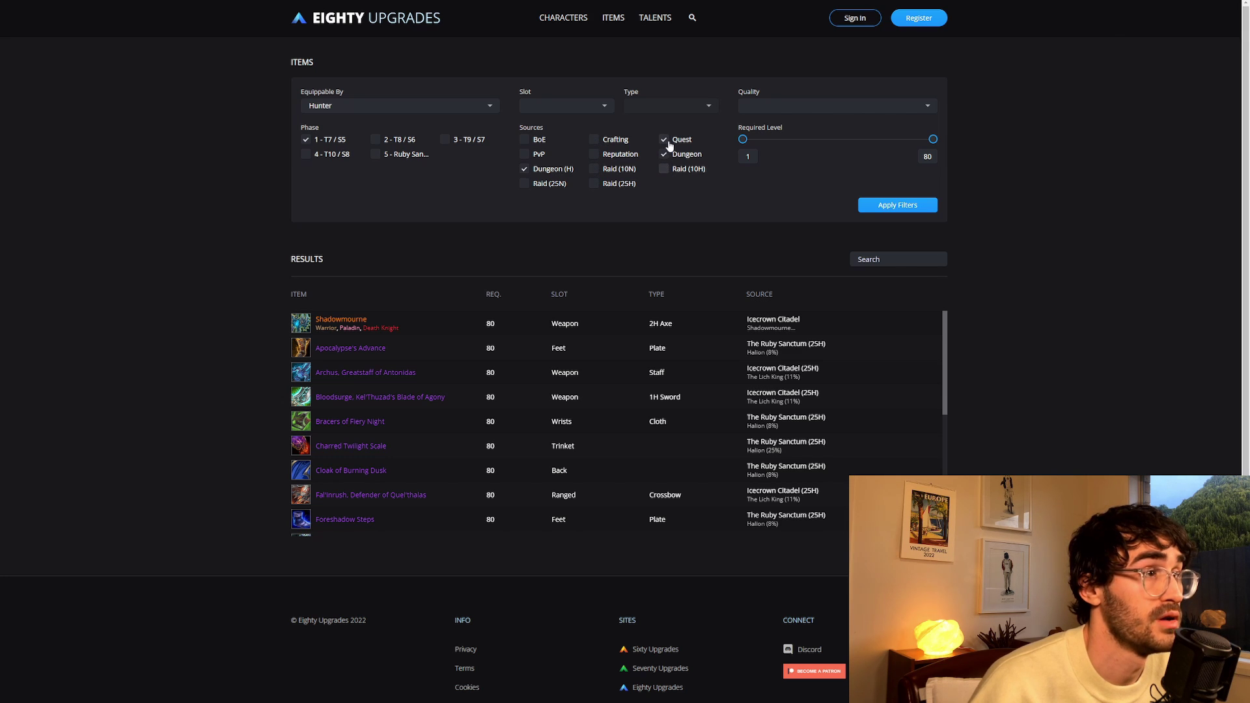
left_click(664, 140)
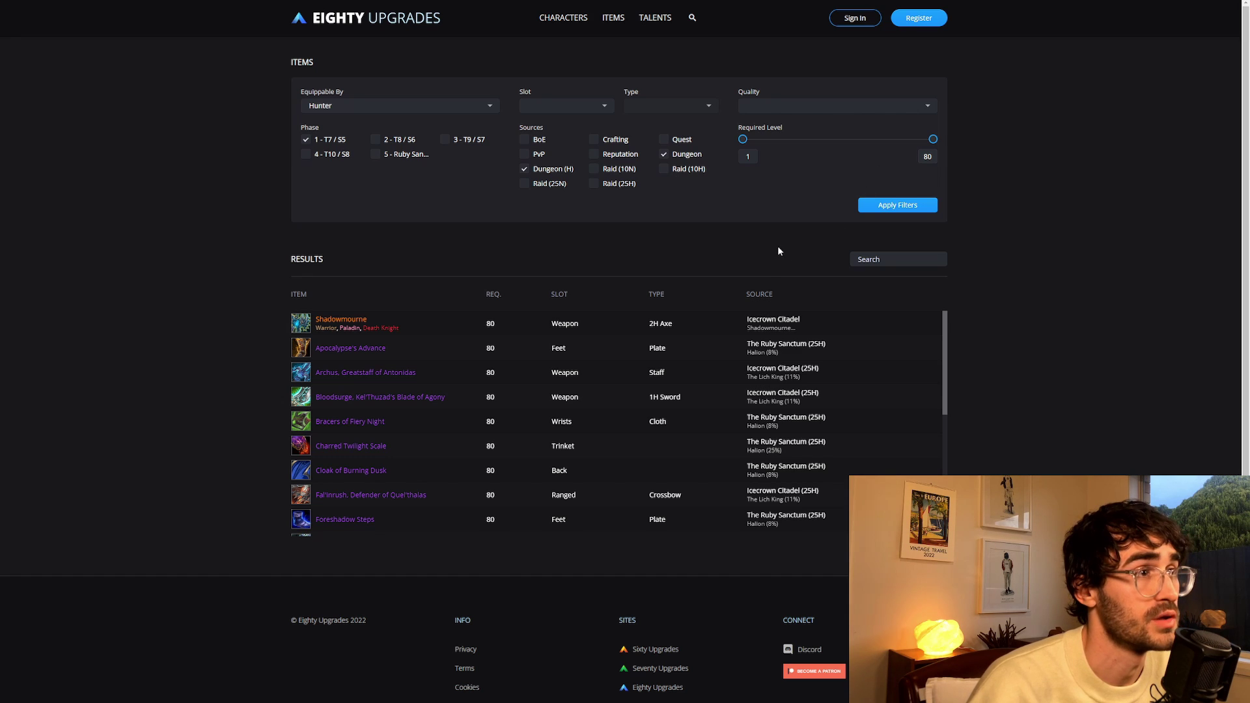
left_click(885, 205)
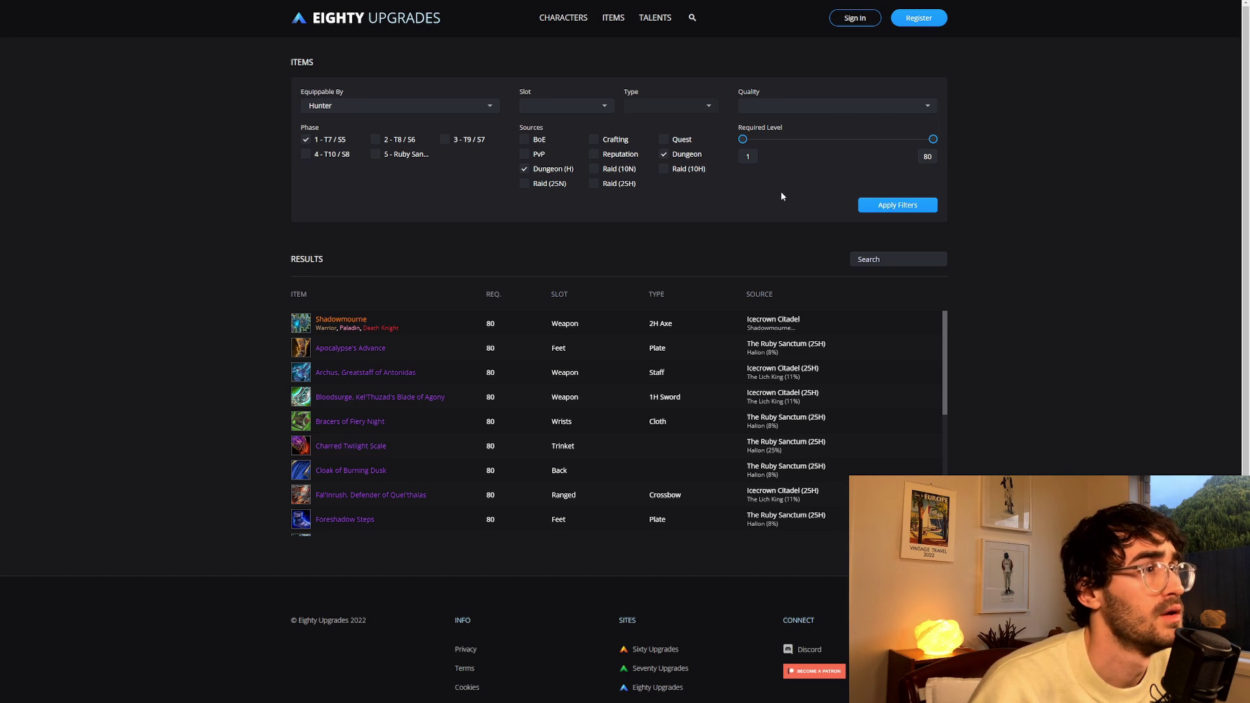
- Limit results to the Shoulders slot and Mail armour
left_click(611, 106)
left_click(577, 145)
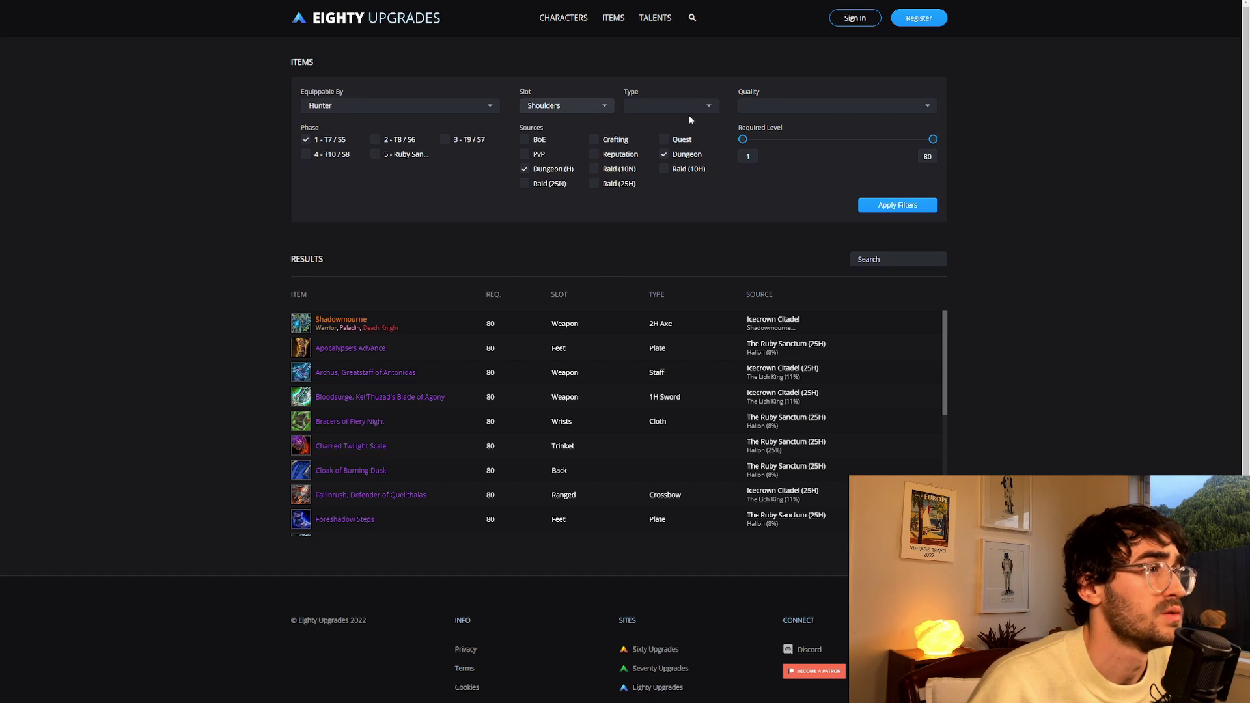
left_click(687, 109)
left_click(679, 146)
left_click(884, 206)
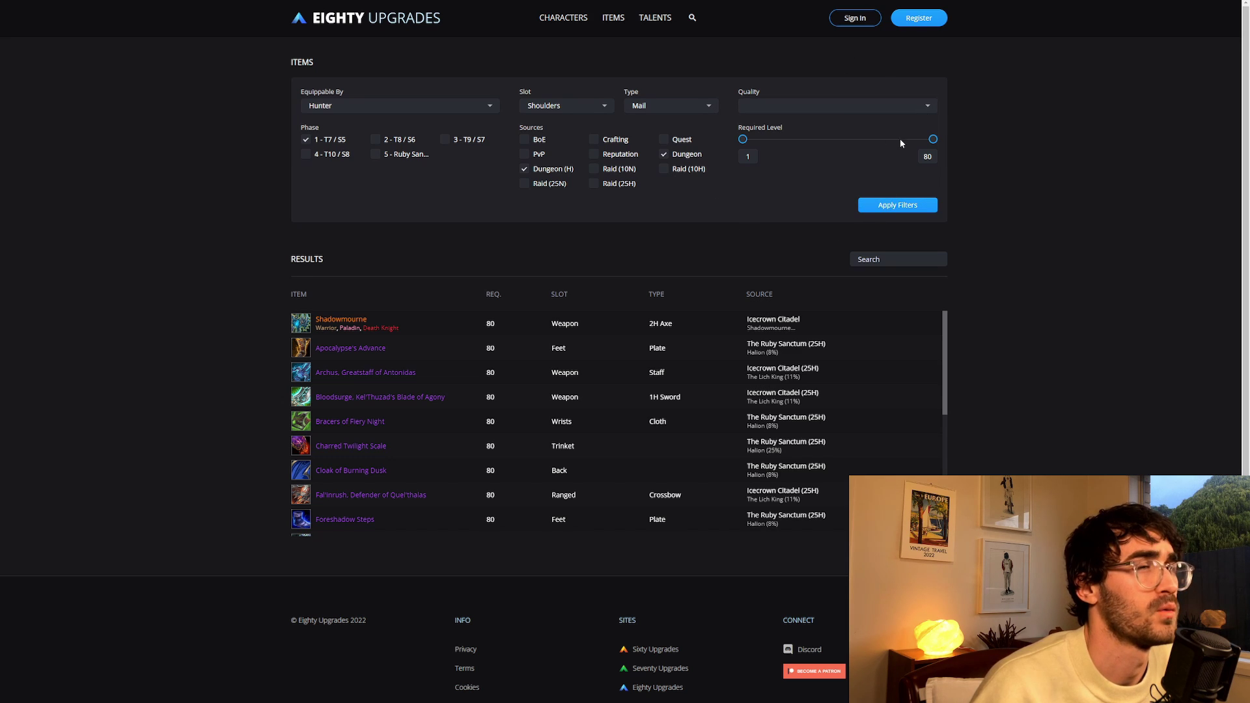
- Apply the filters, then try also including Quest rewards
left_click(897, 210)
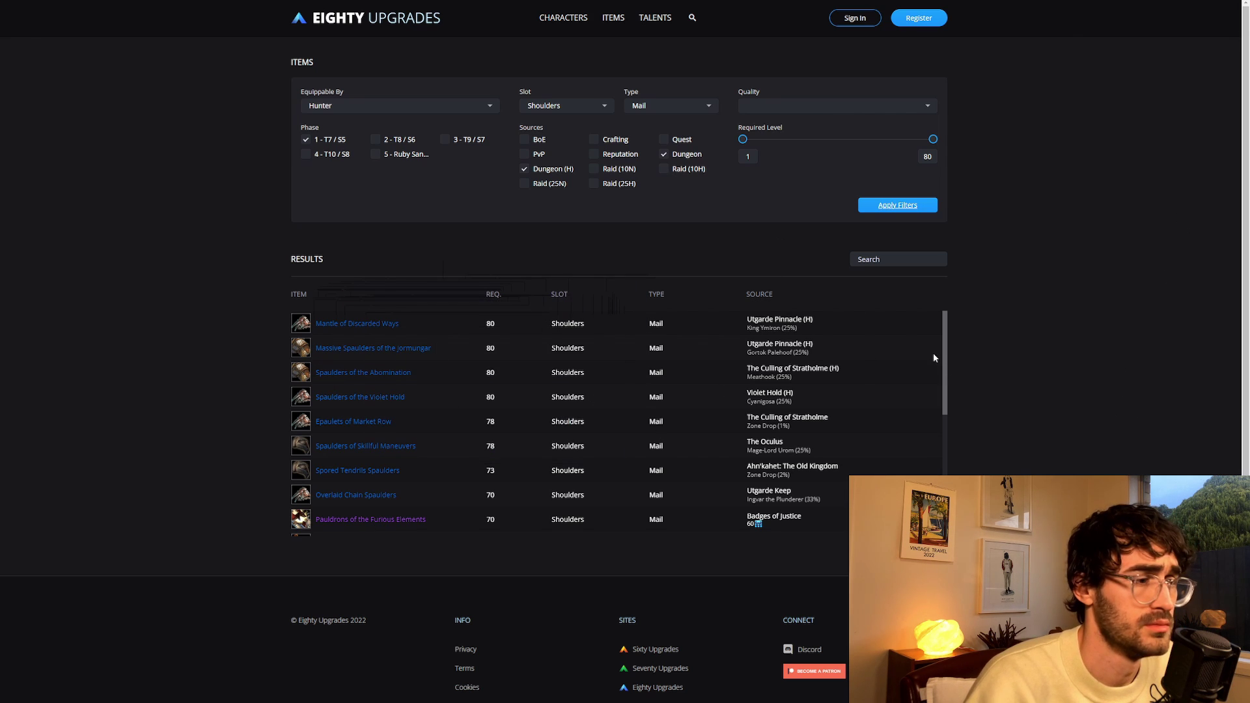
mouse_move(299, 354)
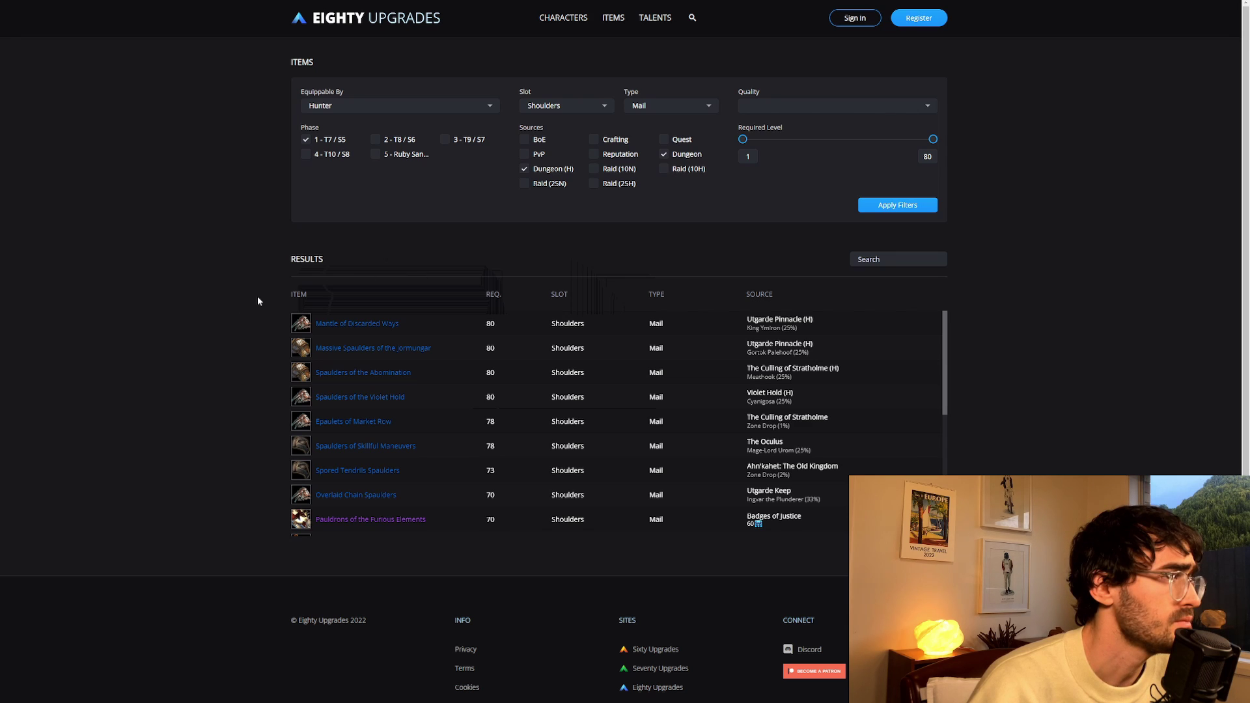
left_click(664, 140)
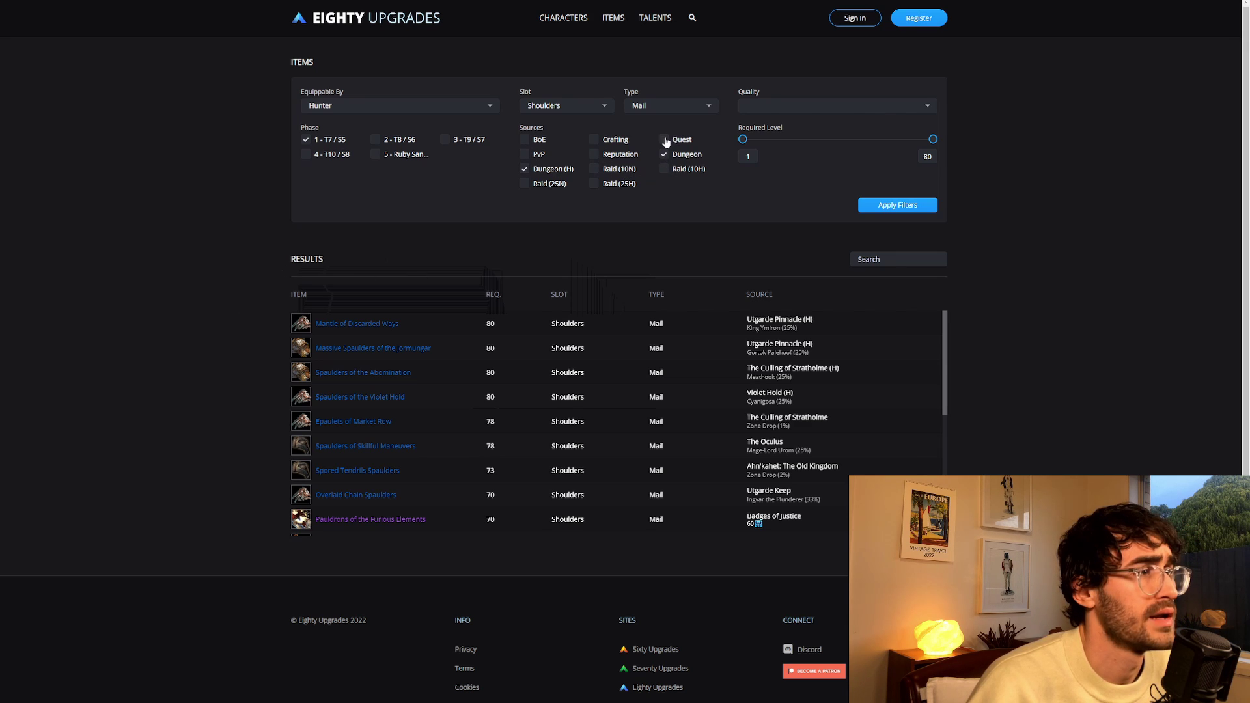
left_click(902, 205)
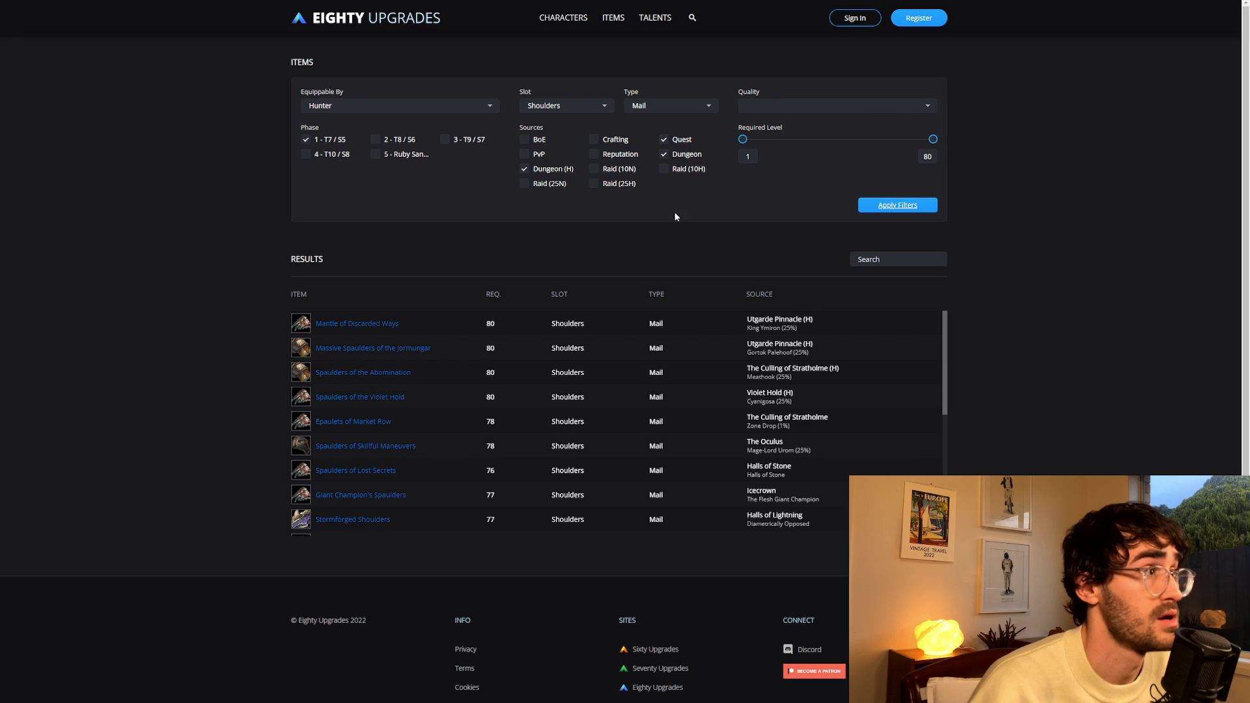
- Change the sources to Reputation only and reapply the filters
left_click(525, 140)
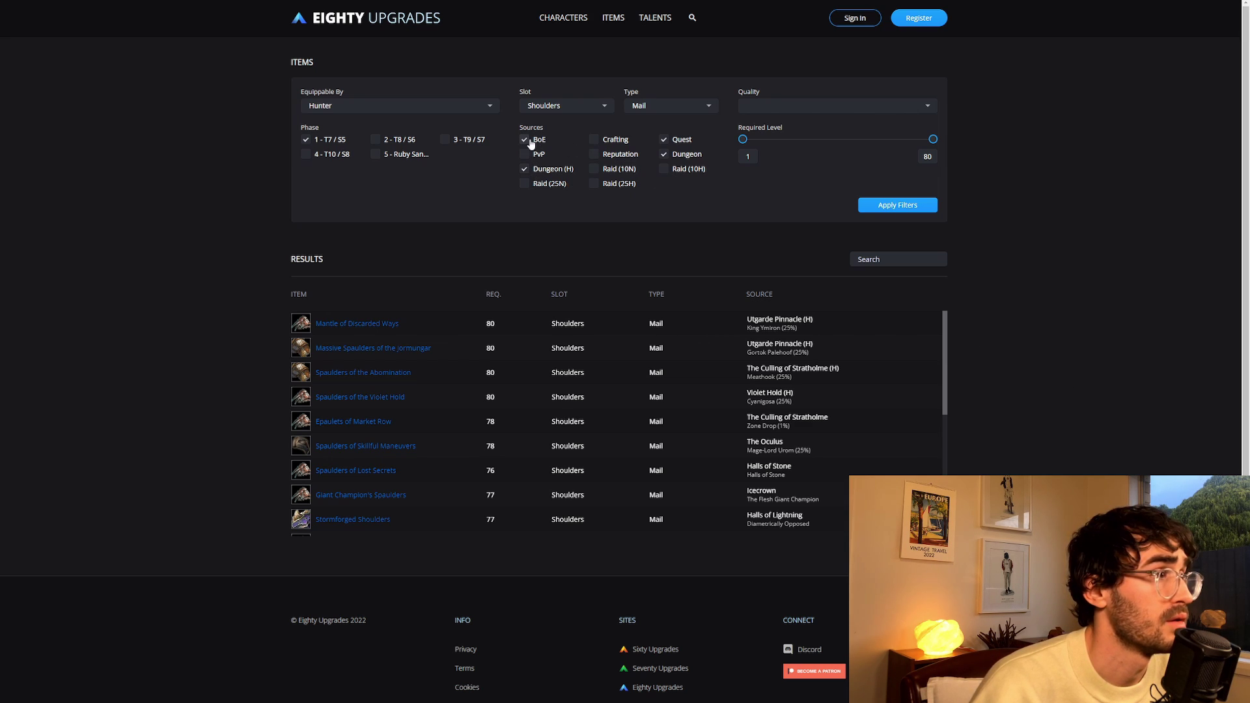
left_click(525, 140)
left_click(525, 169)
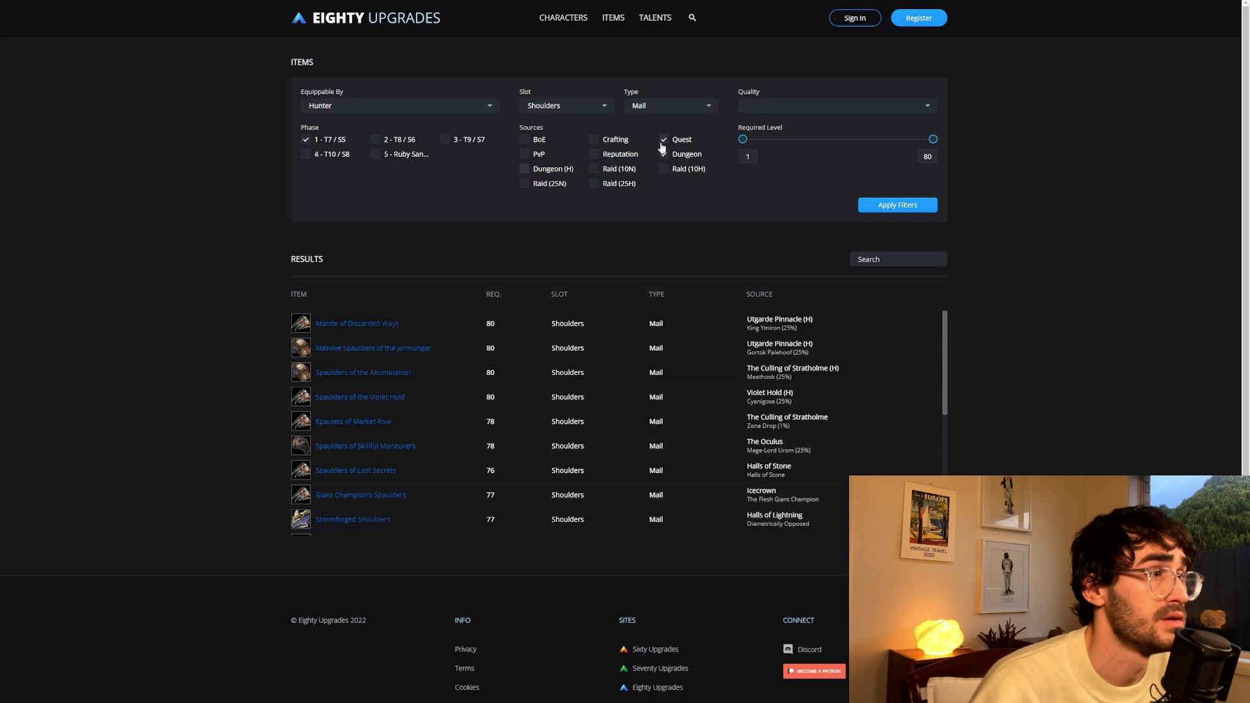
left_click(663, 139)
left_click(664, 154)
left_click(594, 154)
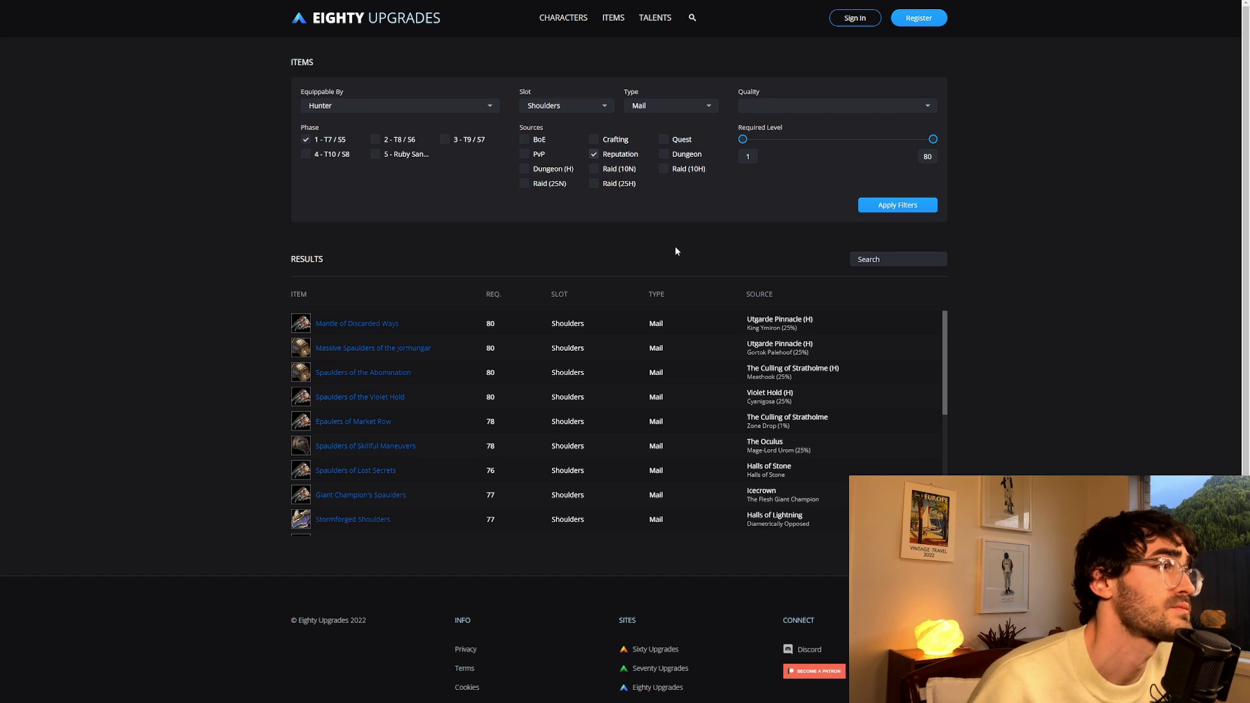
left_click(896, 205)
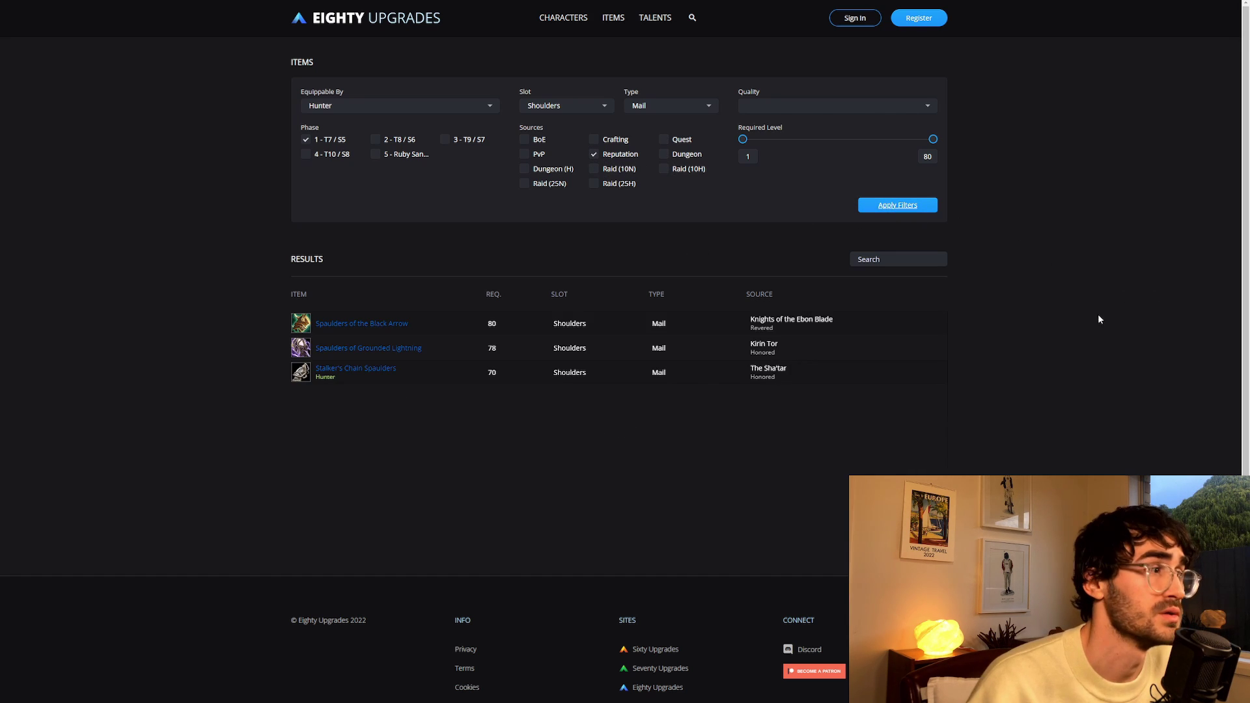
mouse_move(365, 326)
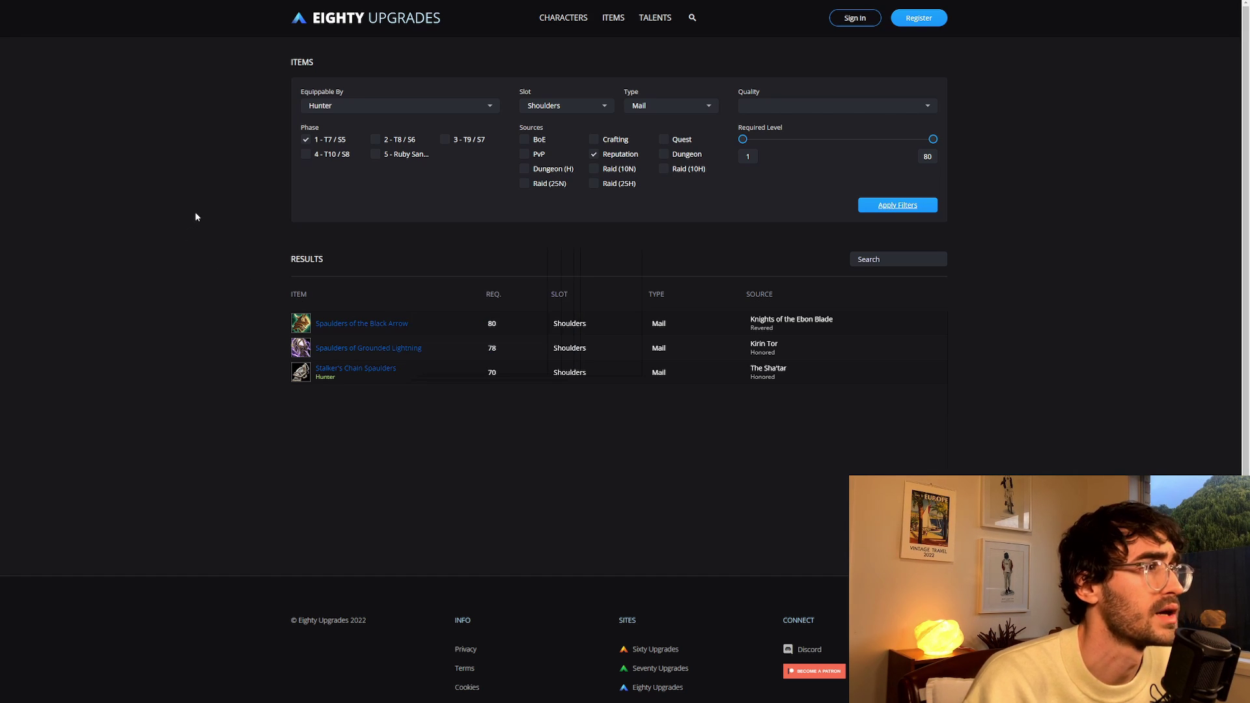
- Load the Hunter talent calculator and browse the first major glyph list without choosing one
left_click(656, 18)
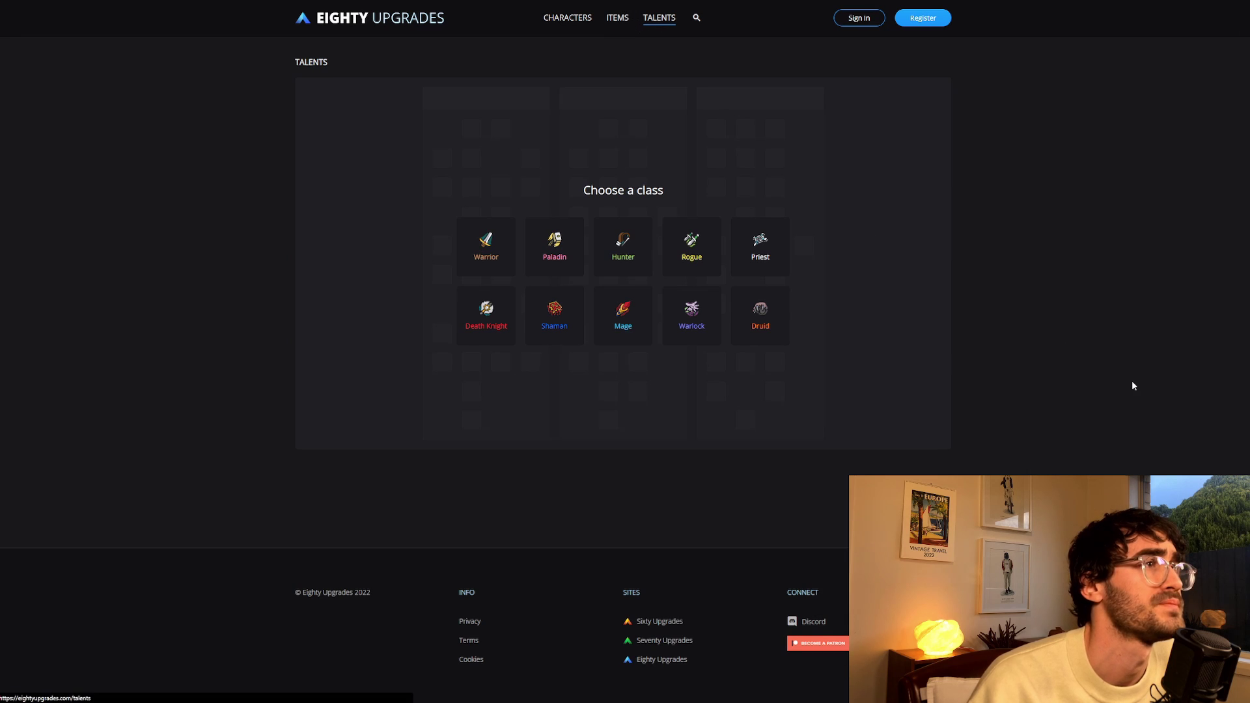
left_click(630, 258)
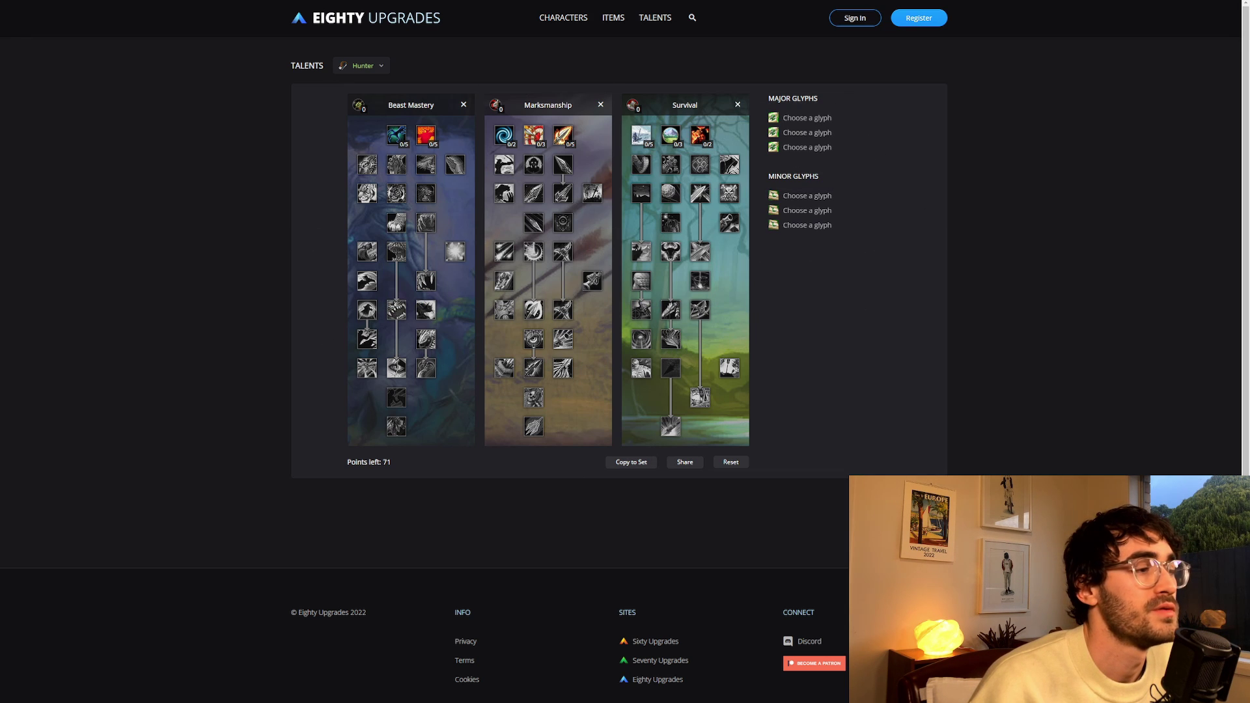
left_click(796, 118)
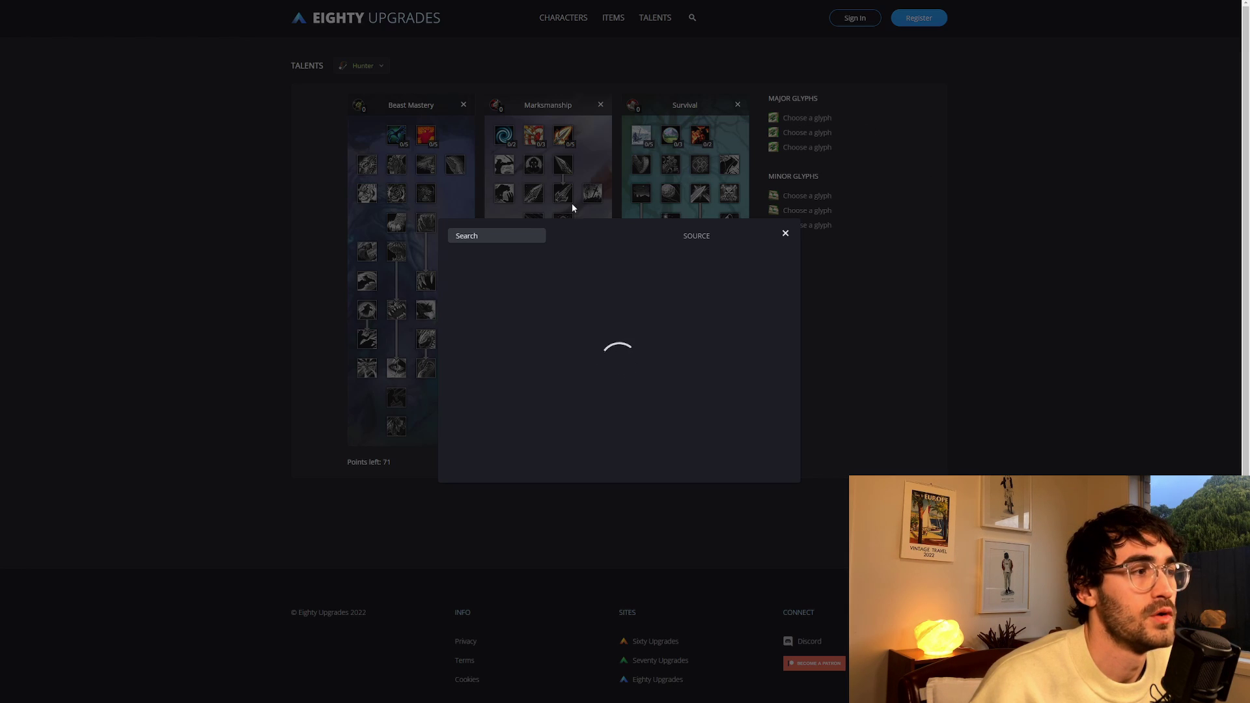
scroll(575, 326, "down", 2)
scroll(573, 326, "up", 2)
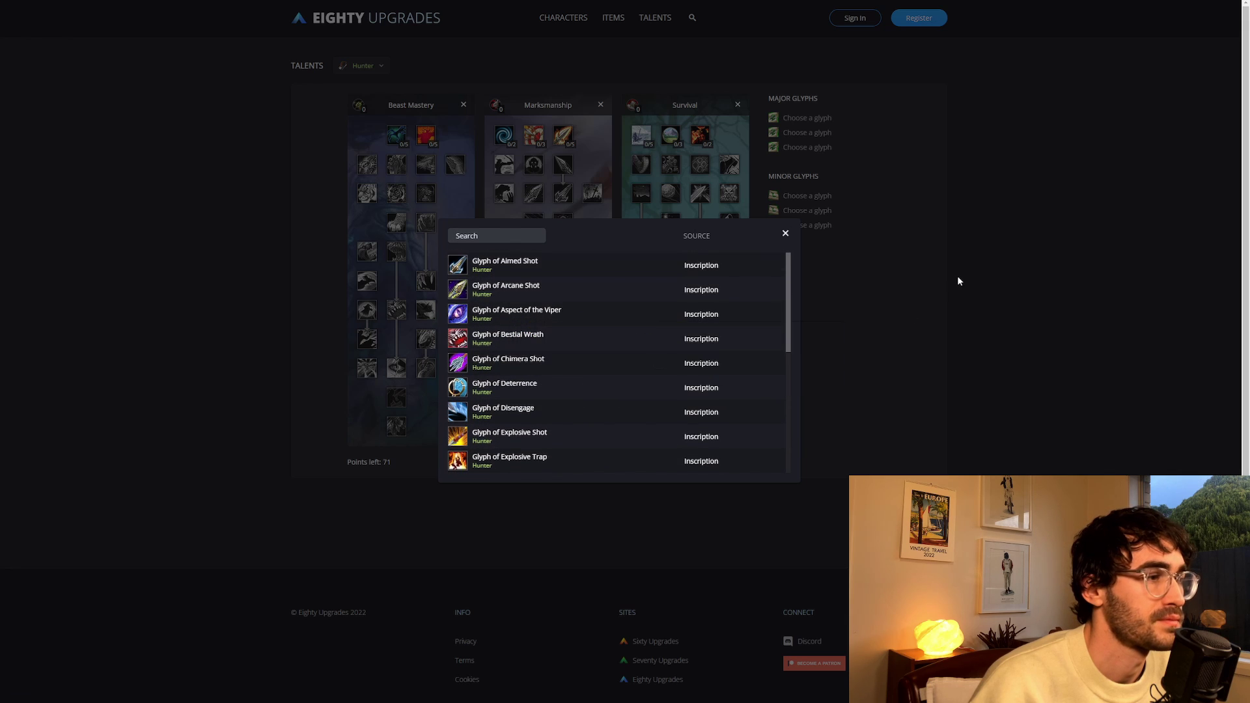
left_click(1013, 249)
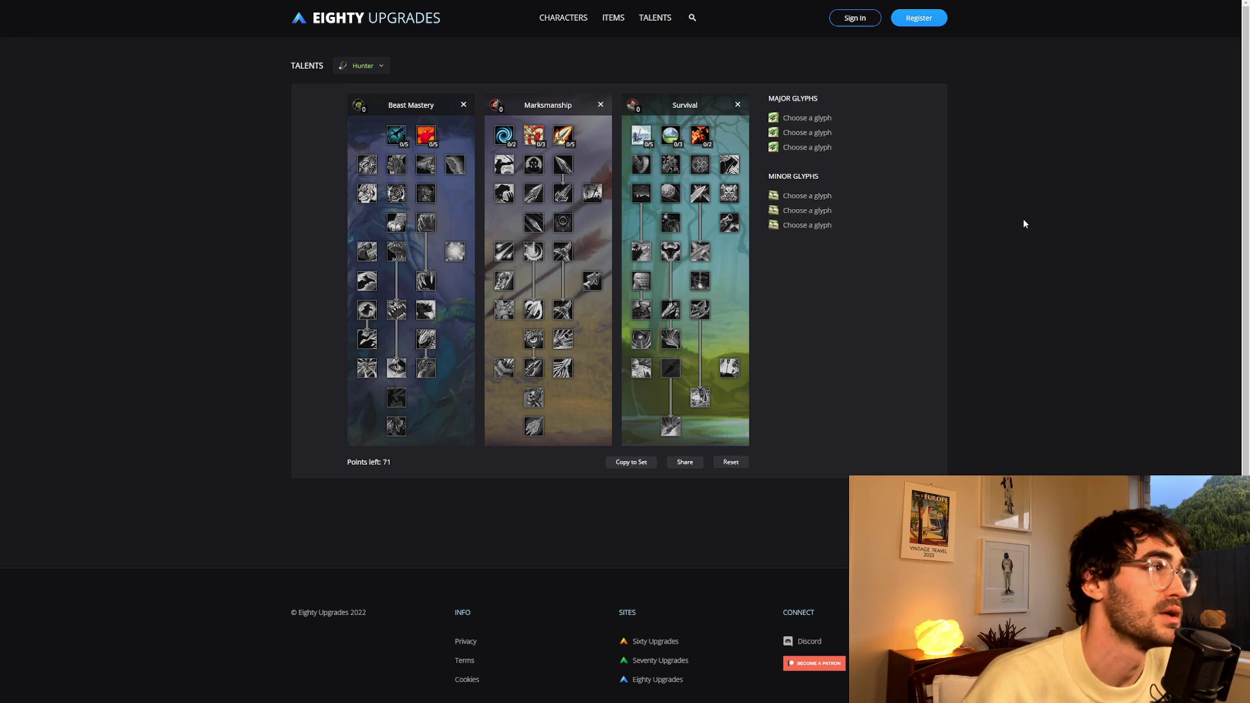
- Open the level 80 Human Warrior's saved gear set from the characters list
left_click(549, 20)
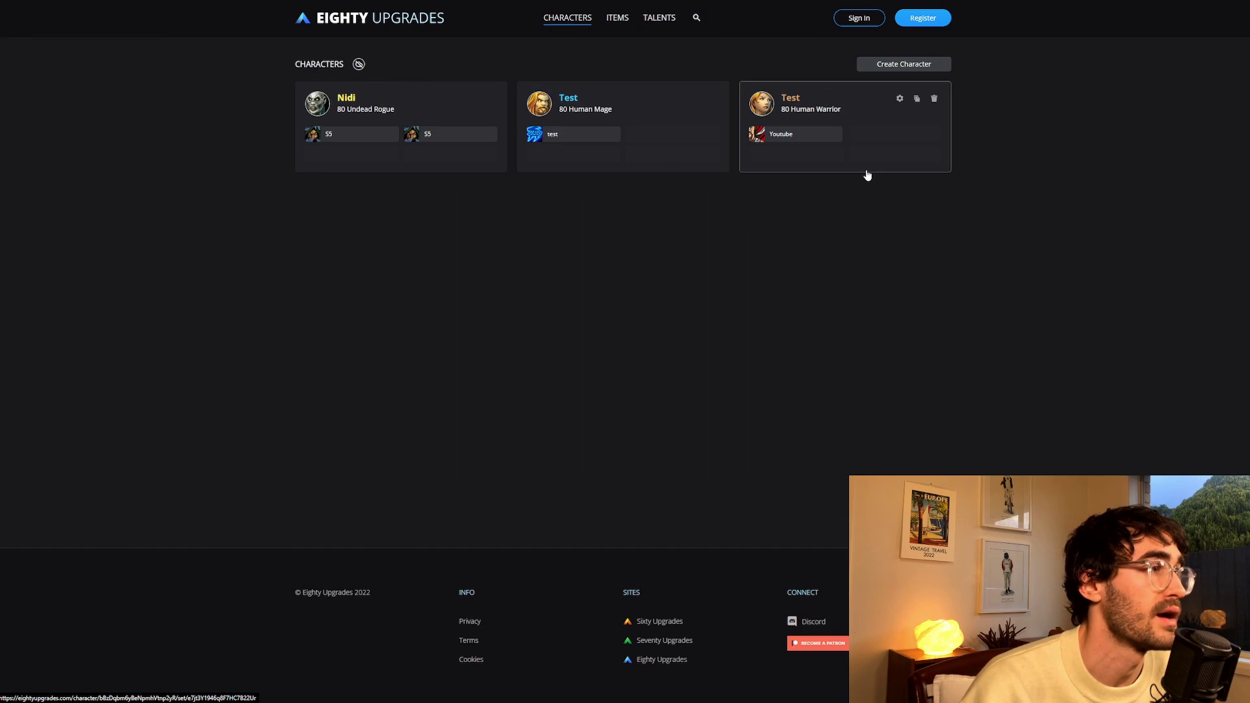
left_click(819, 148)
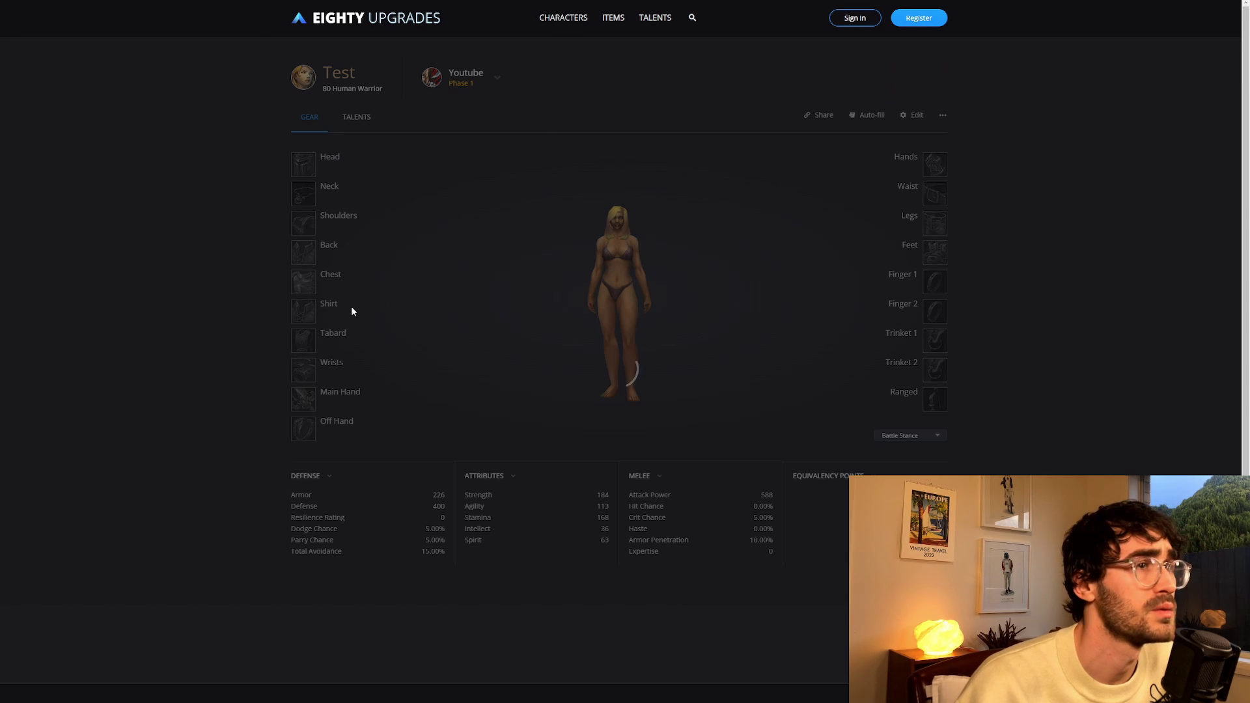